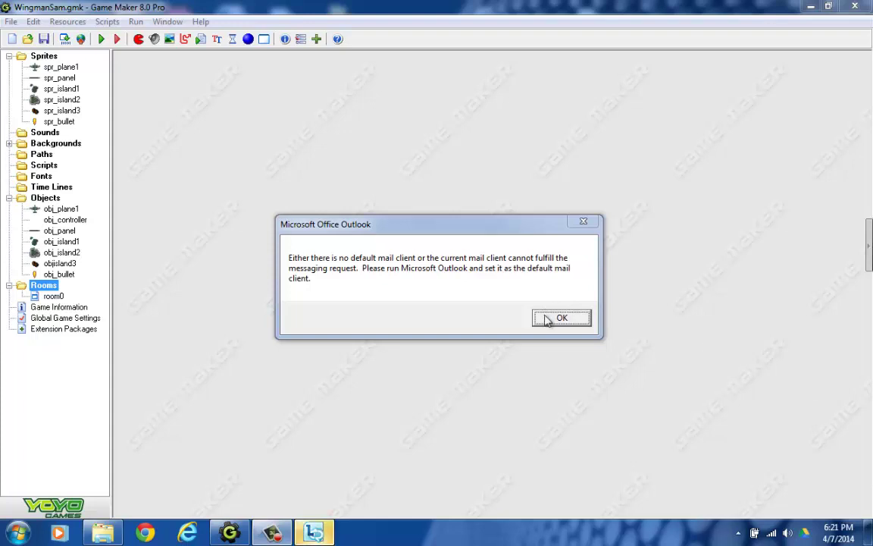
- Dismiss the Microsoft Office Outlook error so the WingmanSam project is visible
left_click(576, 318)
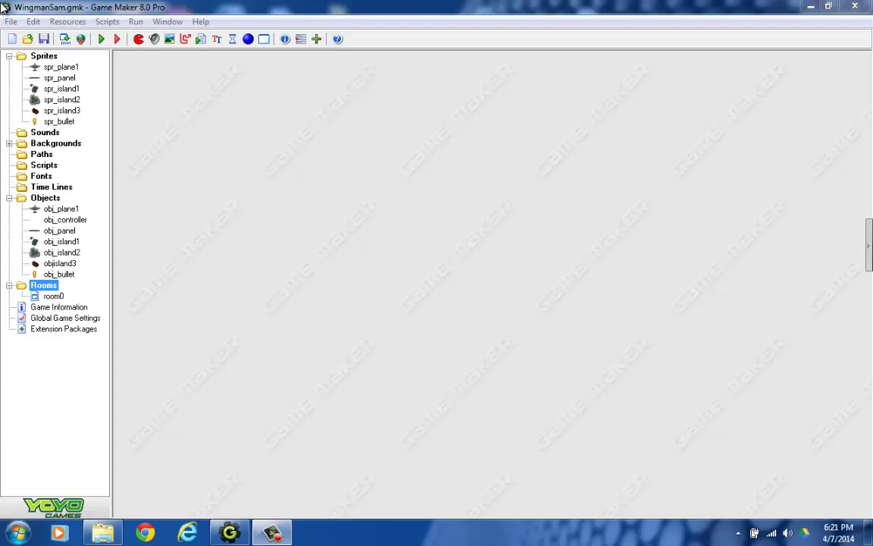
- Create a sprite named spr_enemy_basic and bring up its Load Sprite image chooser
left_click(46, 58)
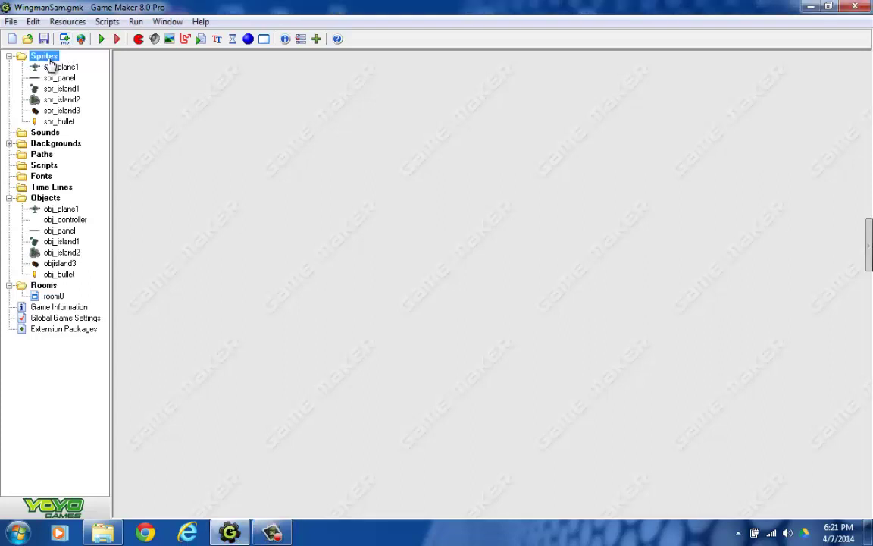
right_click(48, 60)
left_click(64, 66)
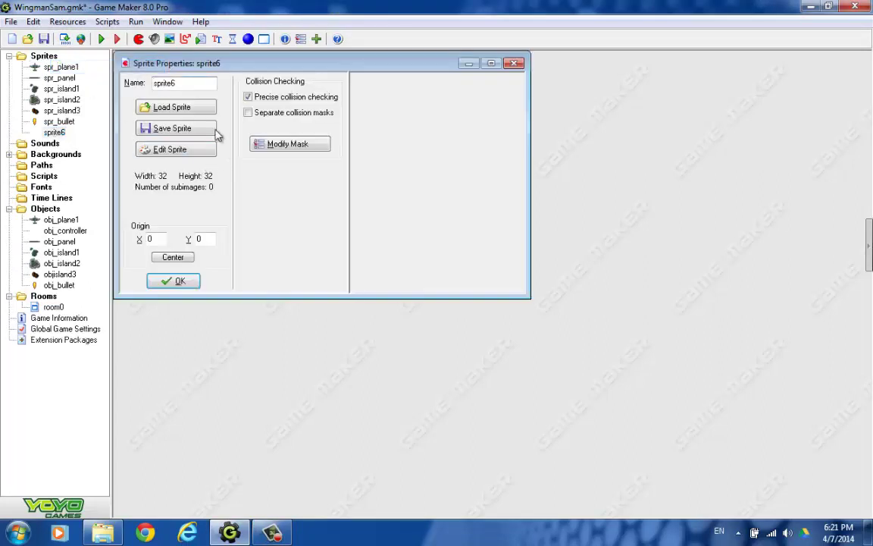
type("spr_enemy_basic")
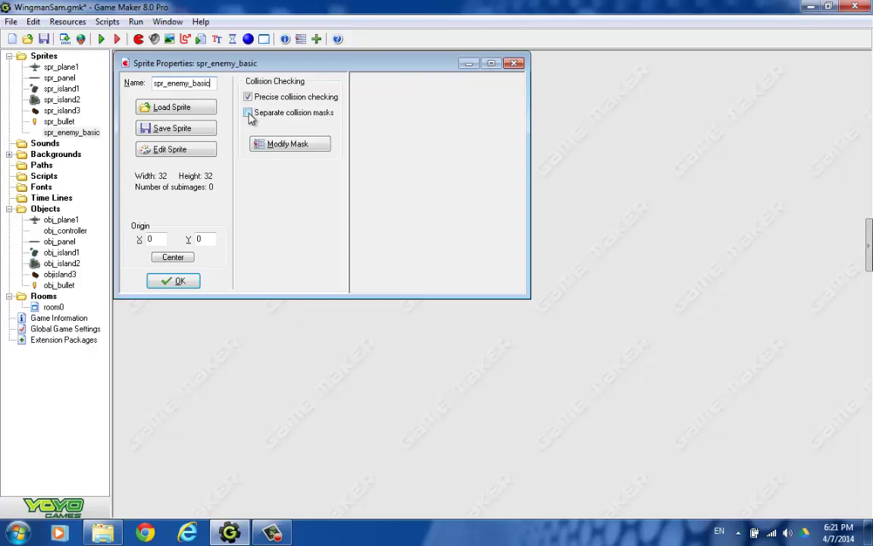
left_click(187, 111)
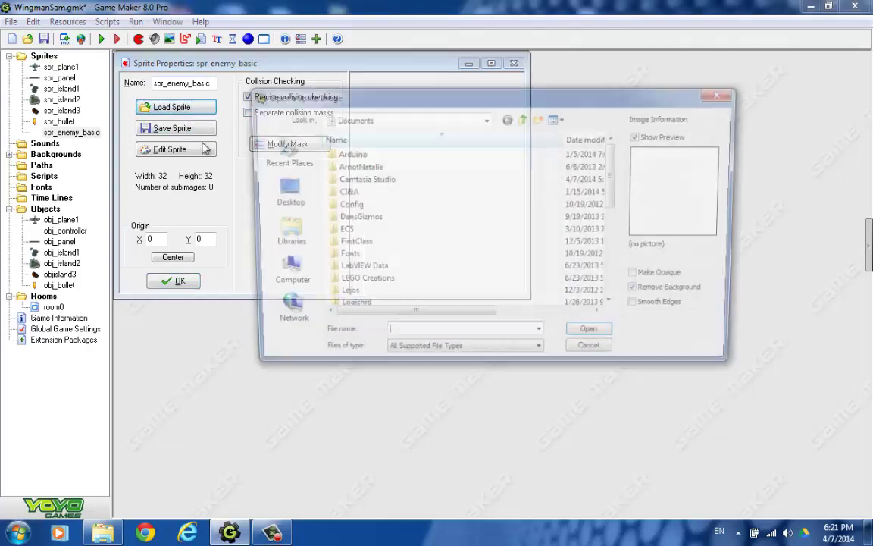
- Browse to Classes (W:) > GameDesign1 > 09.0WingmanSam > Resources in the Open dialog
left_click(281, 276)
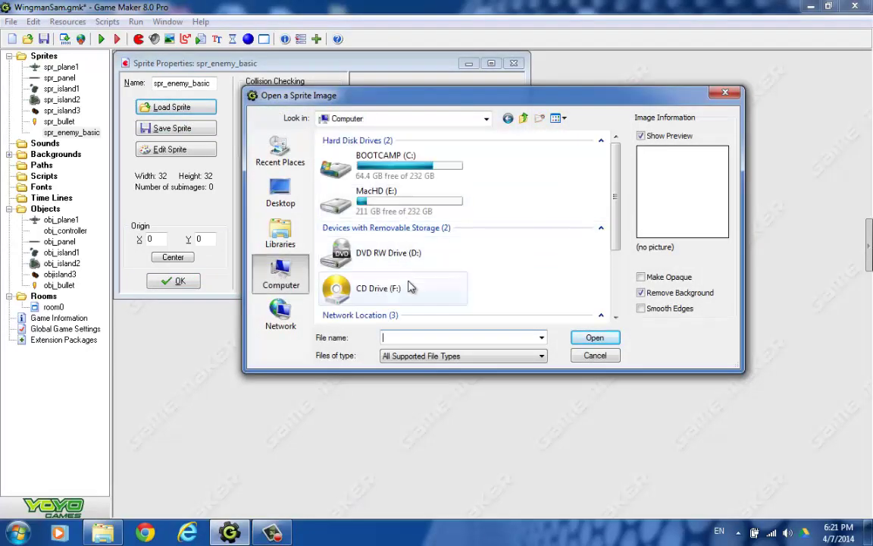
left_click_drag(615, 246, 618, 307)
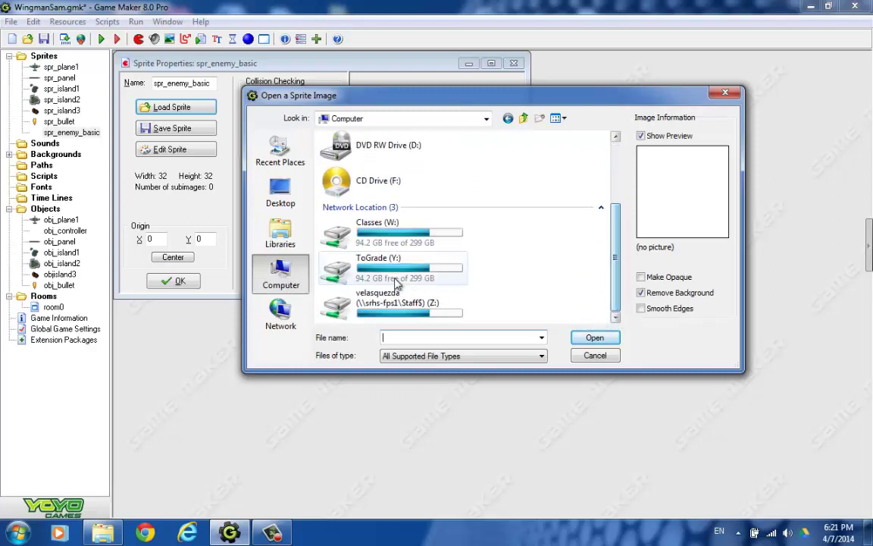
double_click(360, 216)
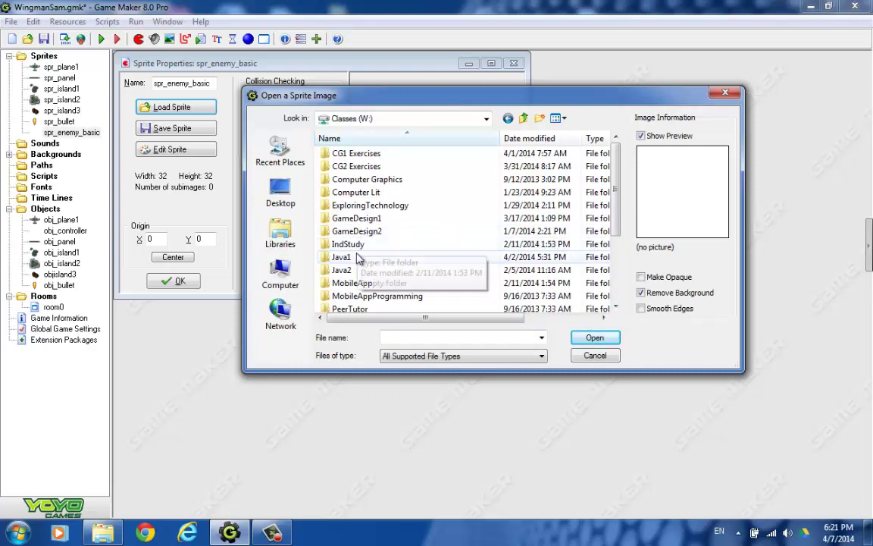
scroll(360, 242, "down", 1)
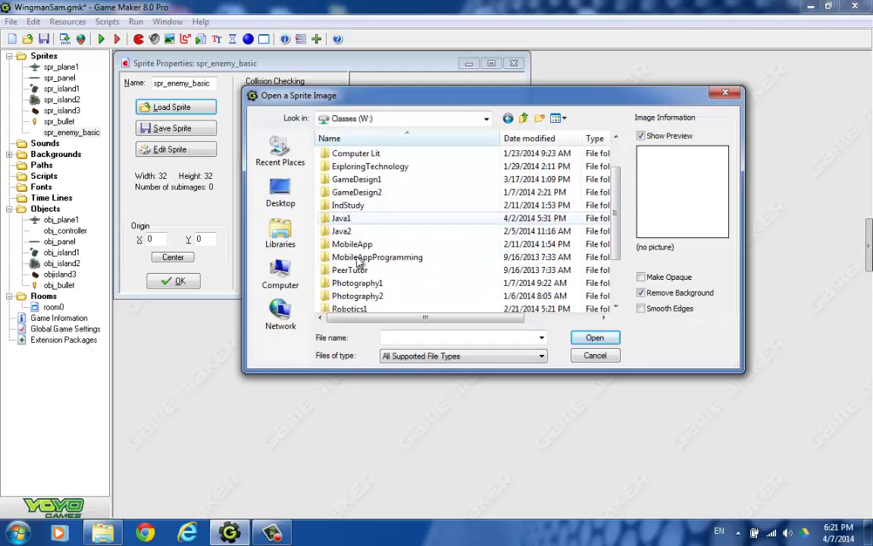
double_click(362, 180)
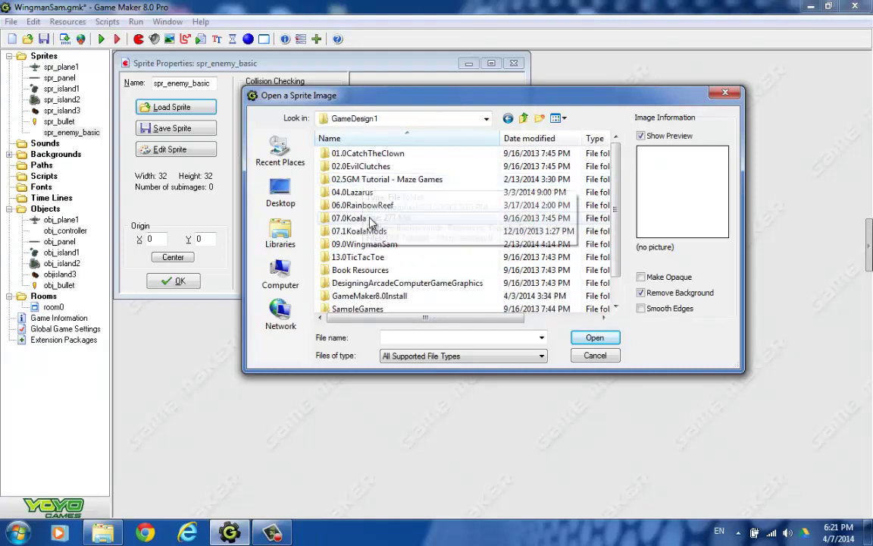
double_click(368, 244)
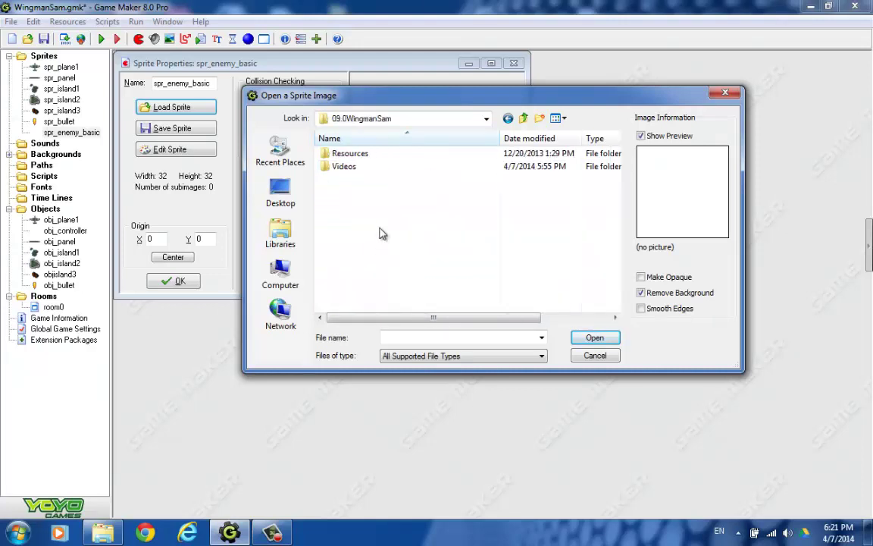
double_click(365, 155)
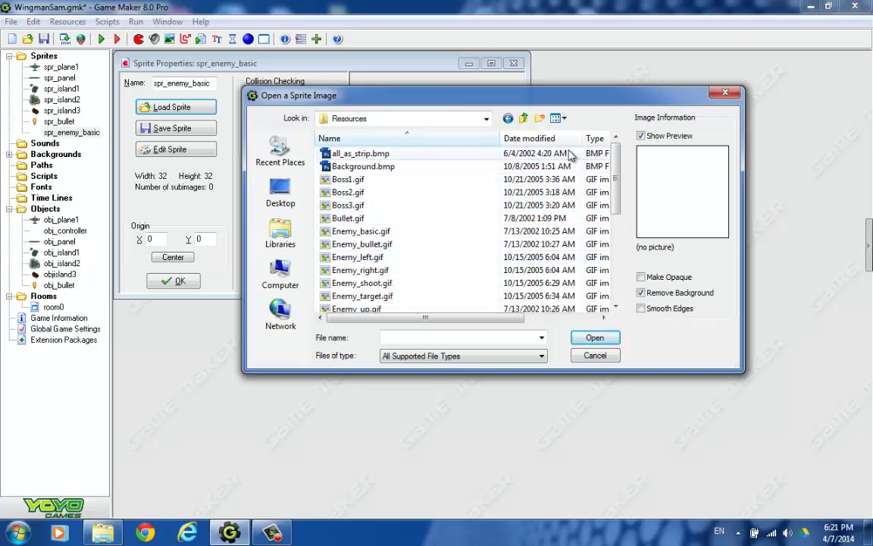
- Switch the file view to Tiles and load Enemy_basic.gif into the sprite
left_click(563, 119)
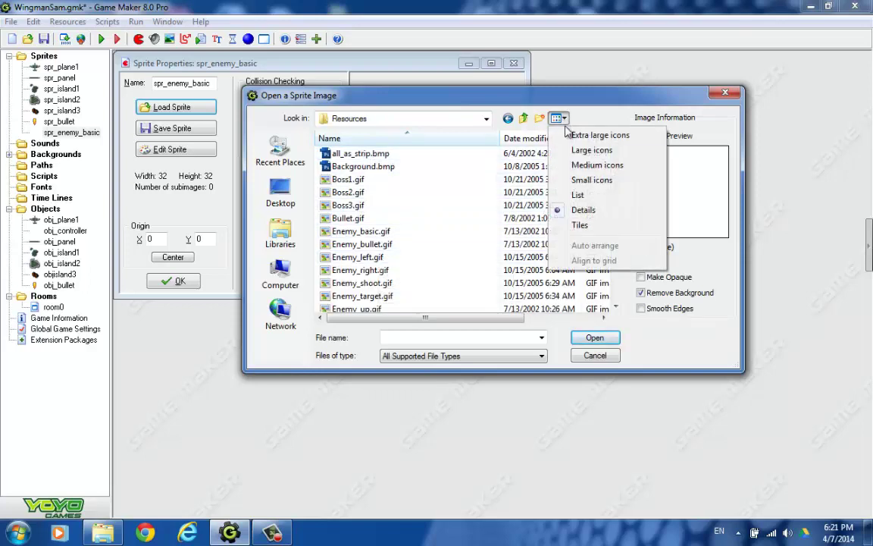
left_click(592, 180)
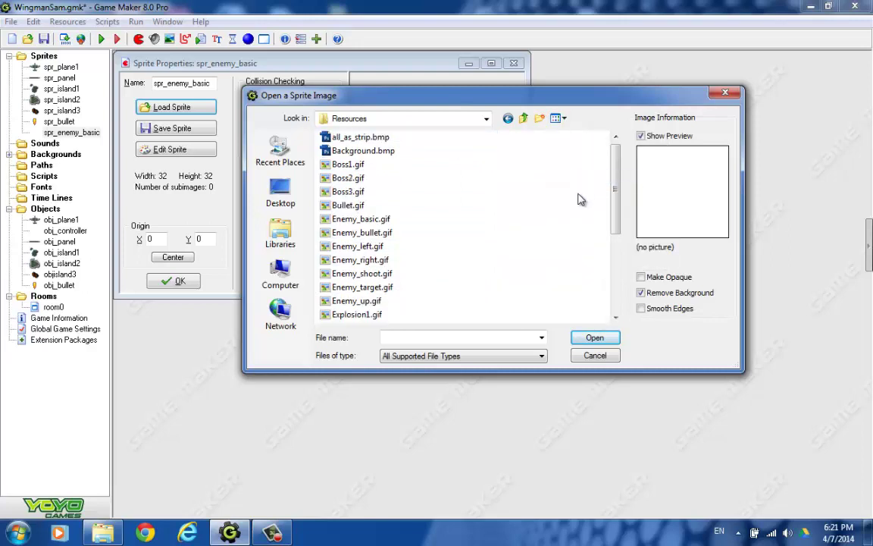
left_click(562, 119)
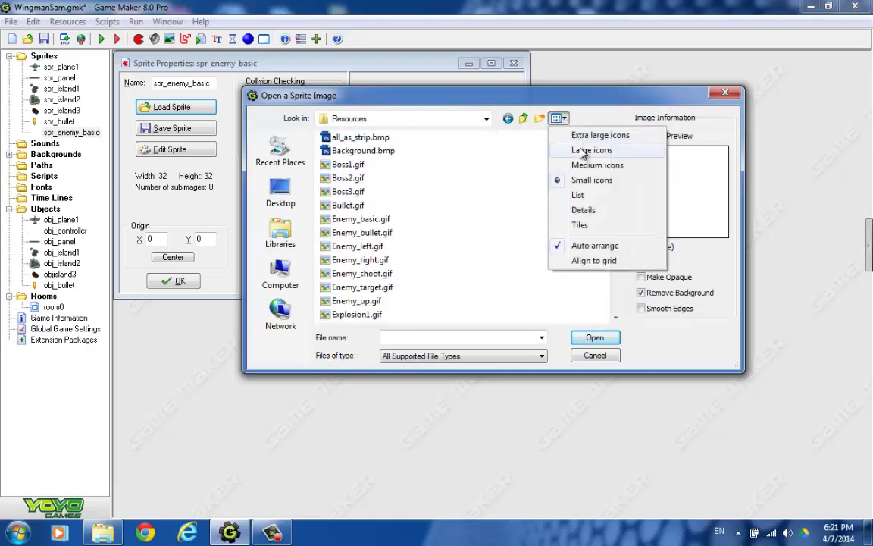
left_click(579, 225)
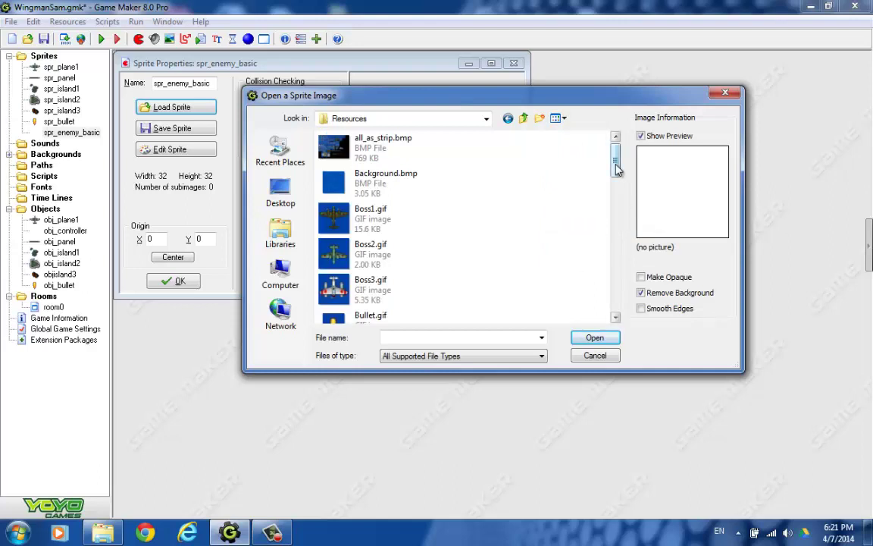
left_click_drag(615, 170, 615, 201)
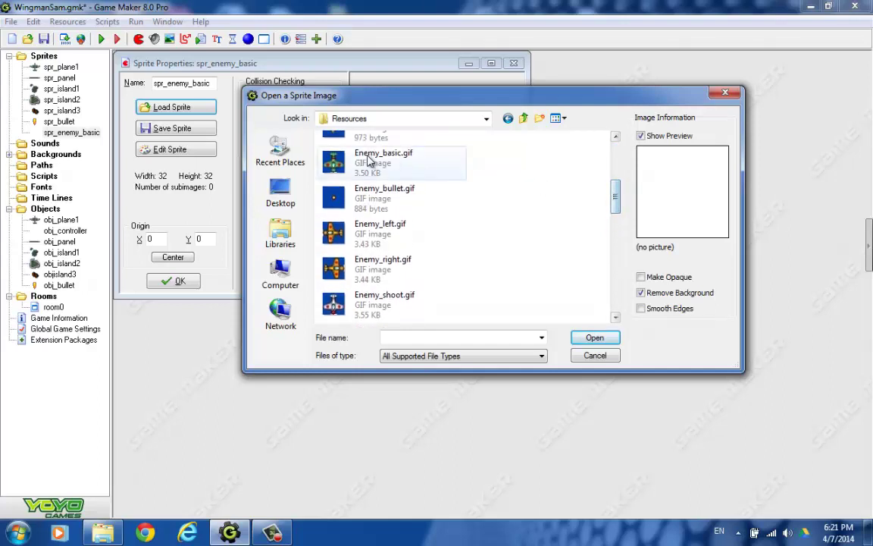
left_click(370, 160)
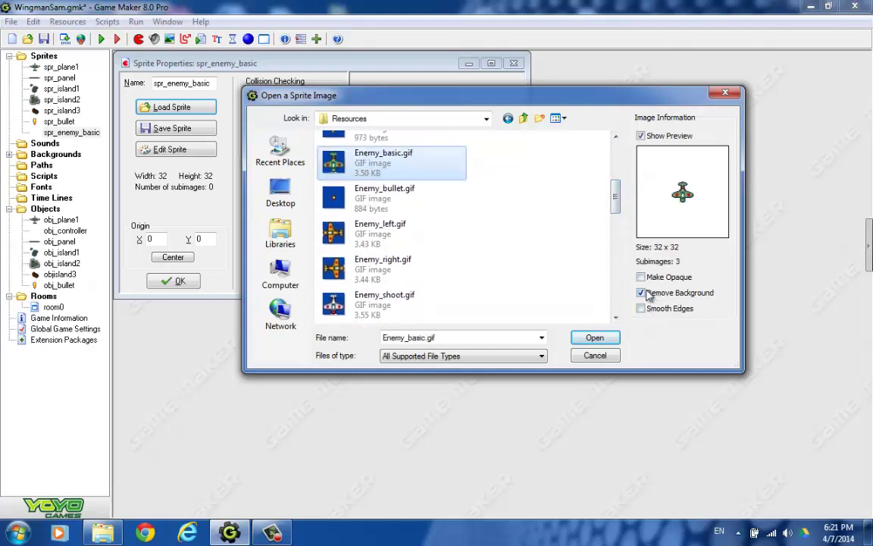
left_click(593, 340)
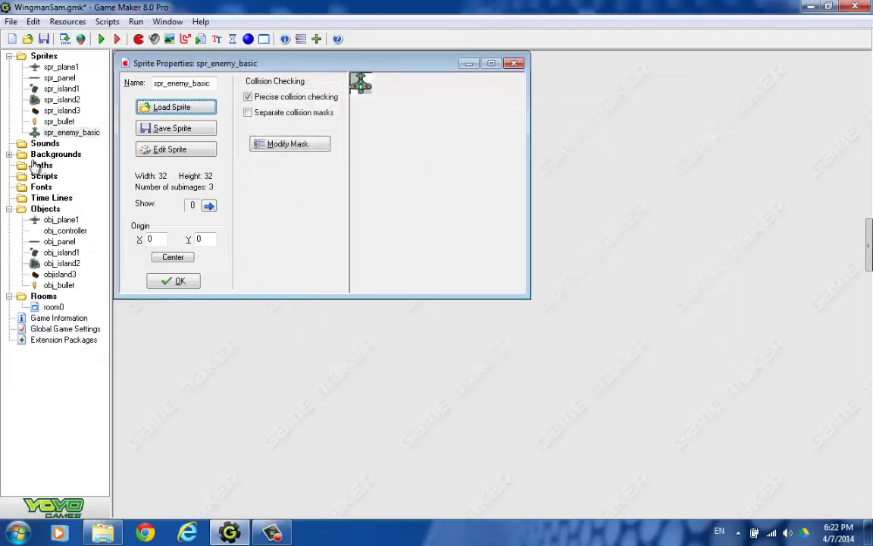
- Centre the spr_enemy_basic origin at 16, 16 and close Sprite Properties
left_click(182, 260)
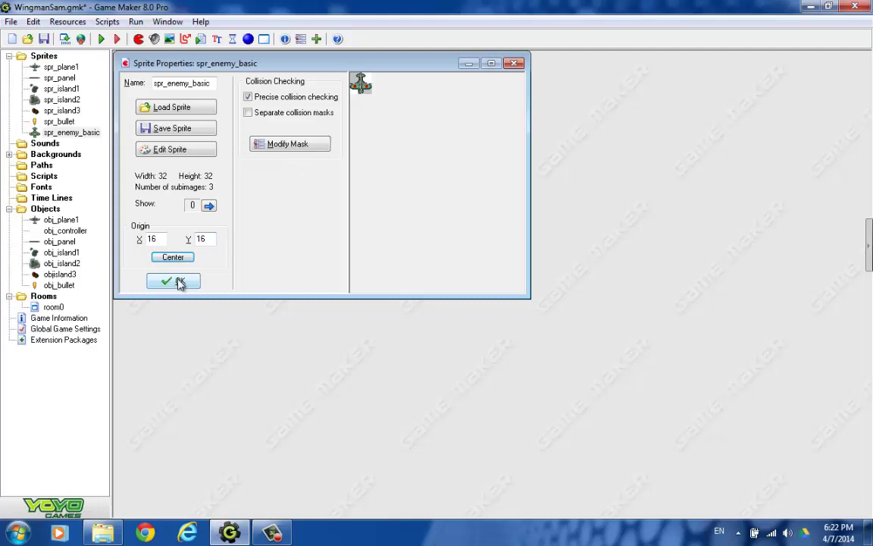
left_click(181, 279)
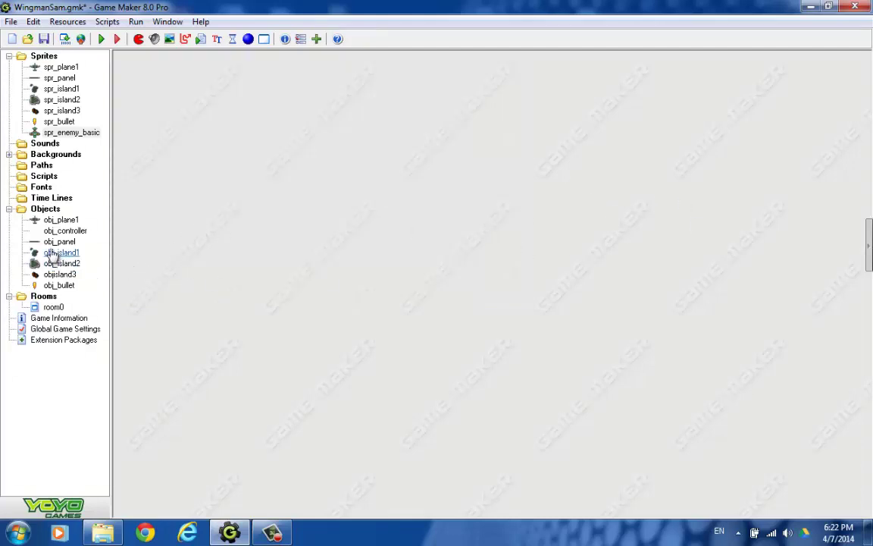
- Create object obj_enemy_basic and assign it the spr_enemy_basic sprite
right_click(43, 211)
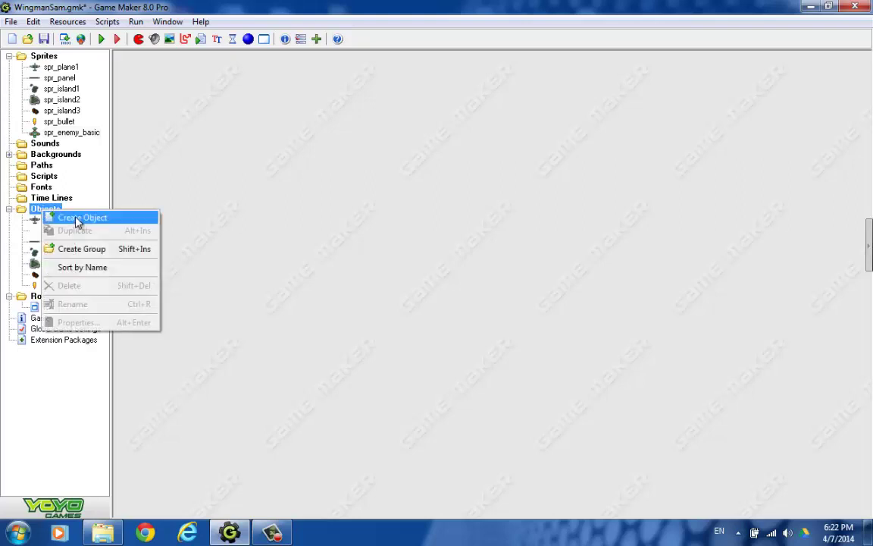
left_click(76, 218)
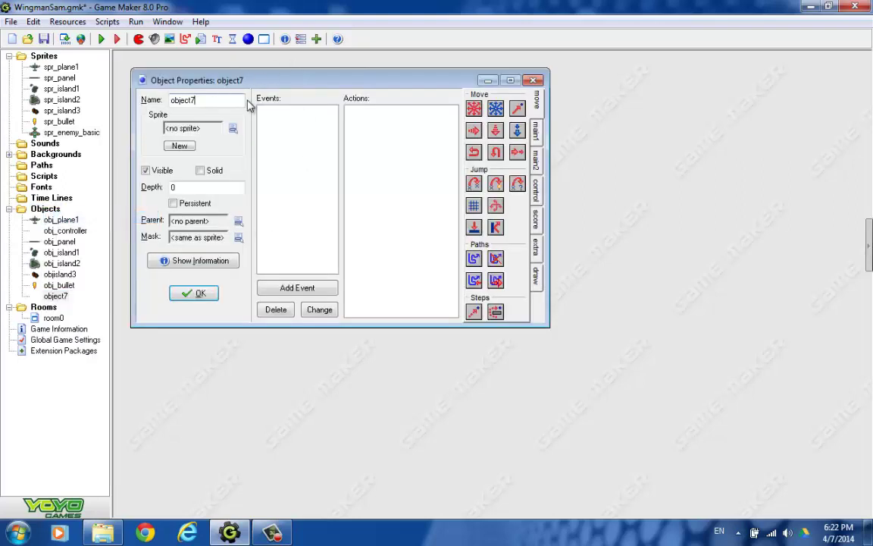
key("BackSpace")
key("BackSpace")
key("BackSpace")
key("BackSpace")
type("_enemy")
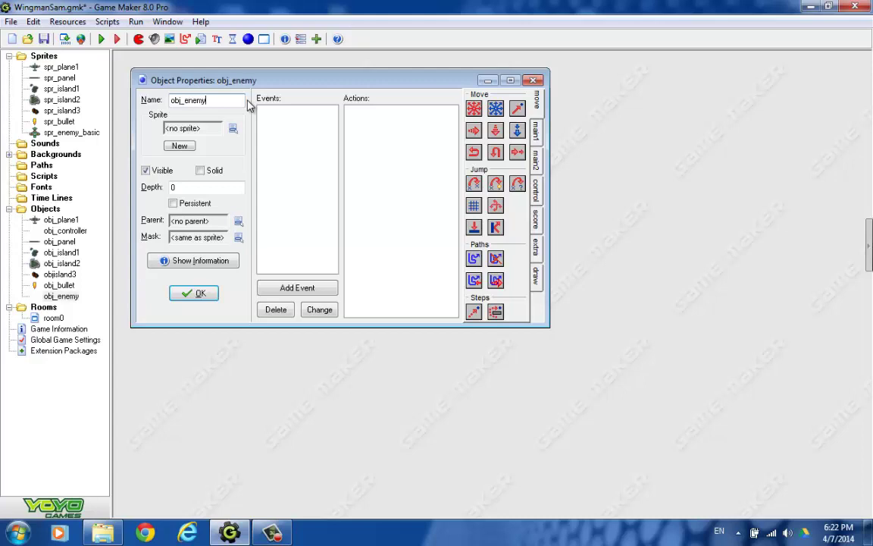
type("_basic")
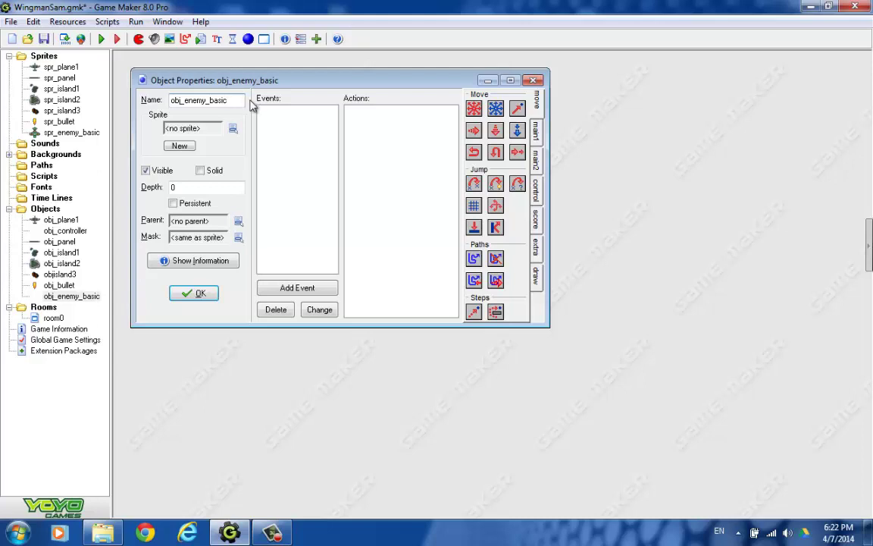
left_click(233, 128)
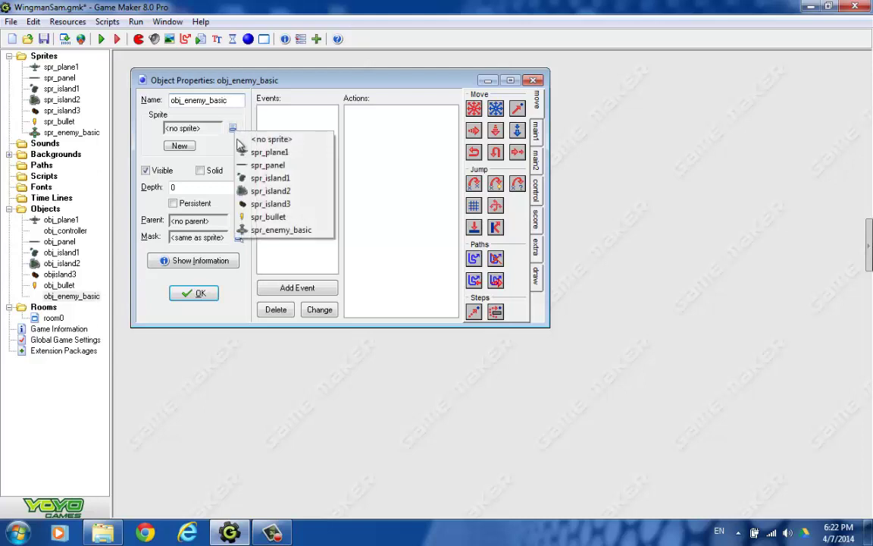
left_click(266, 229)
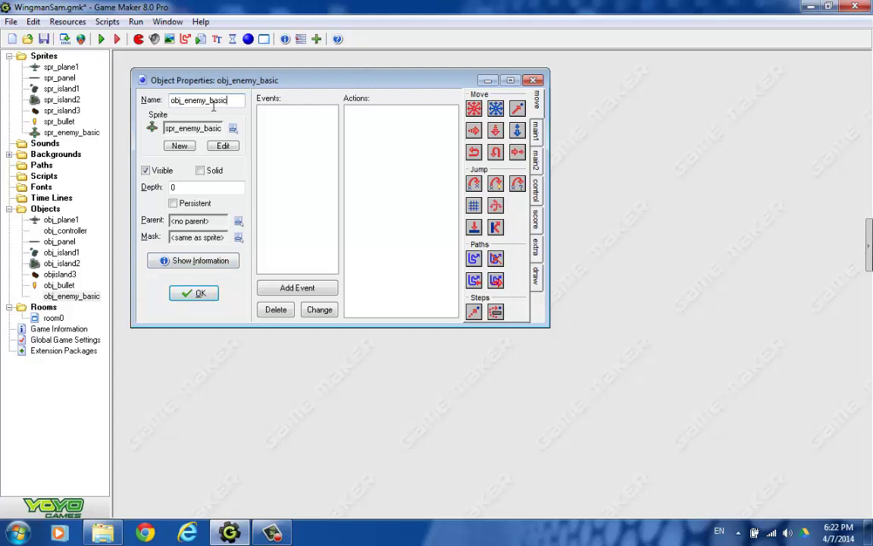
- Add a Create event to obj_enemy_basic and show the control action palette
left_click(288, 288)
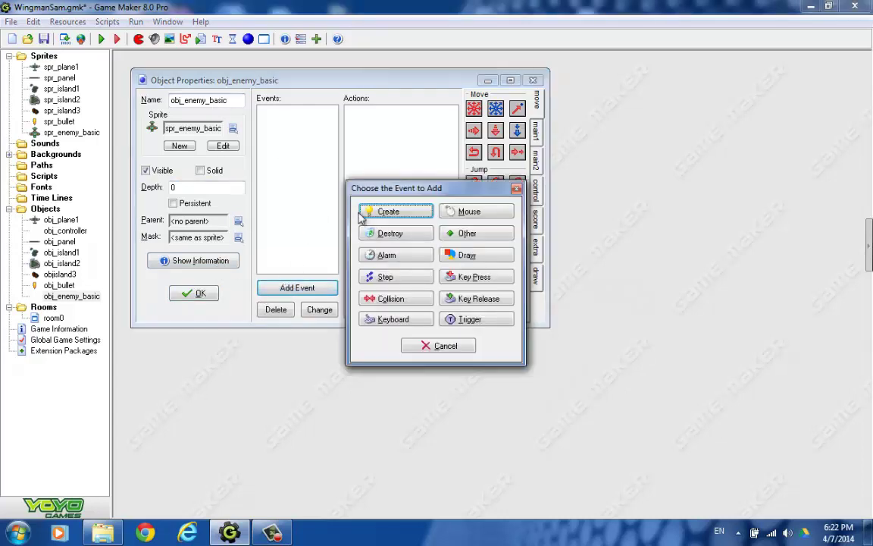
left_click(401, 213)
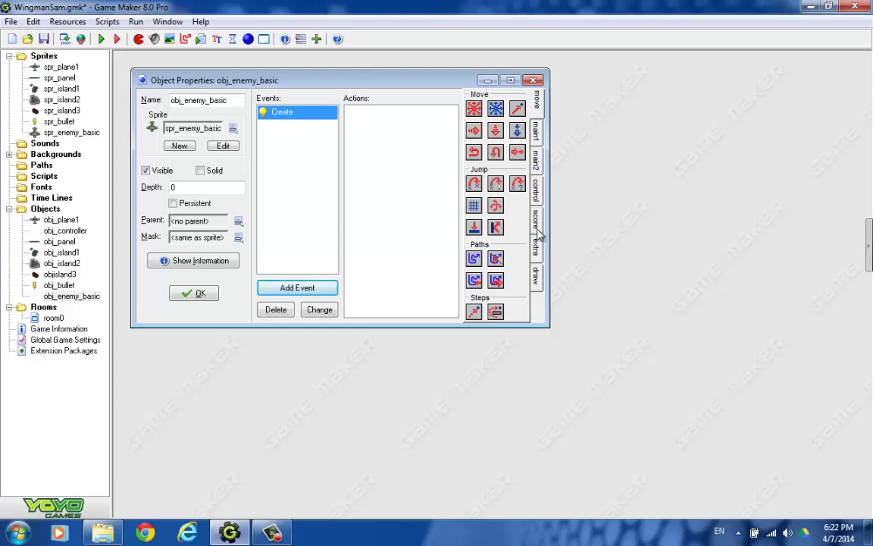
left_click(534, 193)
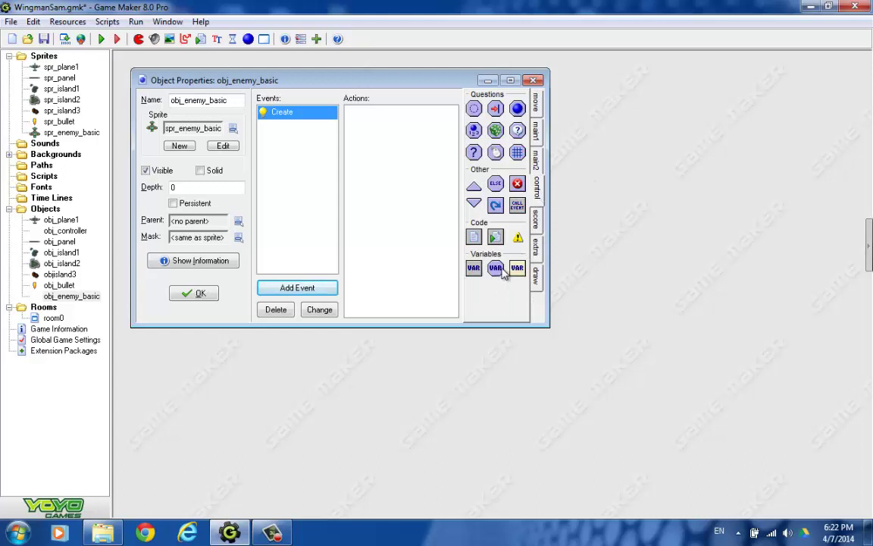
- Add a Test Variable action: y larger than view_yview +480
left_click_drag(499, 273, 371, 121)
type("y")
key("Tab")
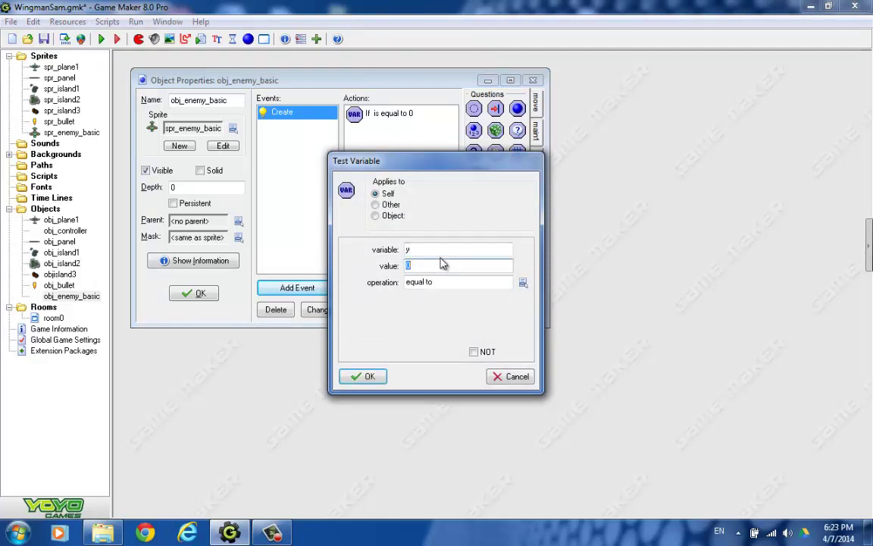
type("view")
type("_yview")
type("w")
type("+480")
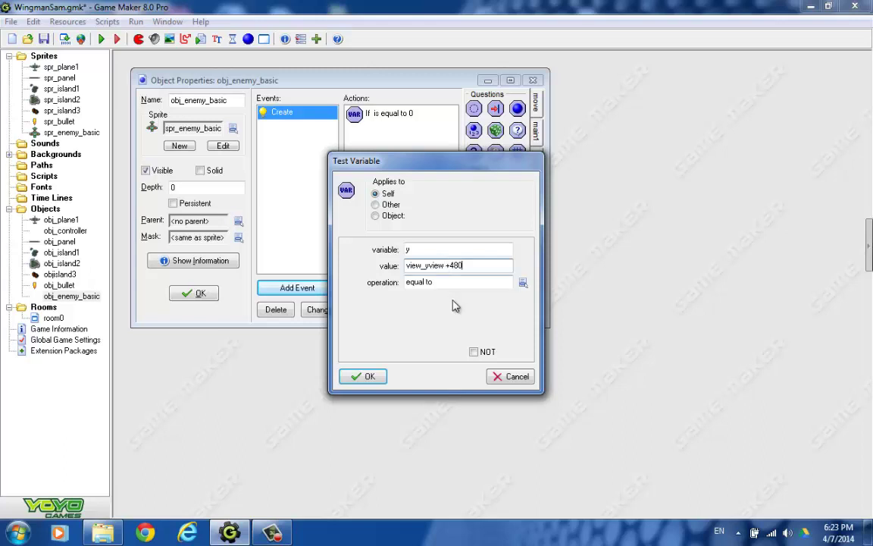
left_click(522, 282)
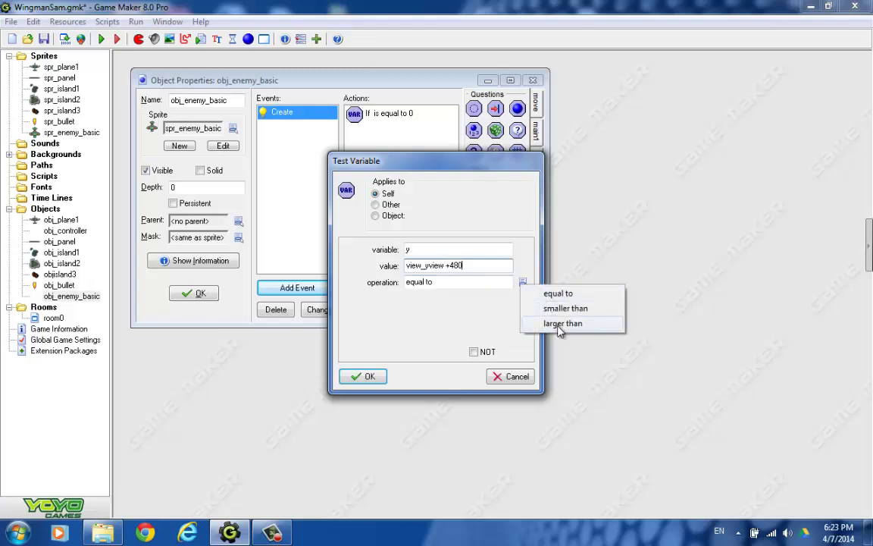
left_click(561, 323)
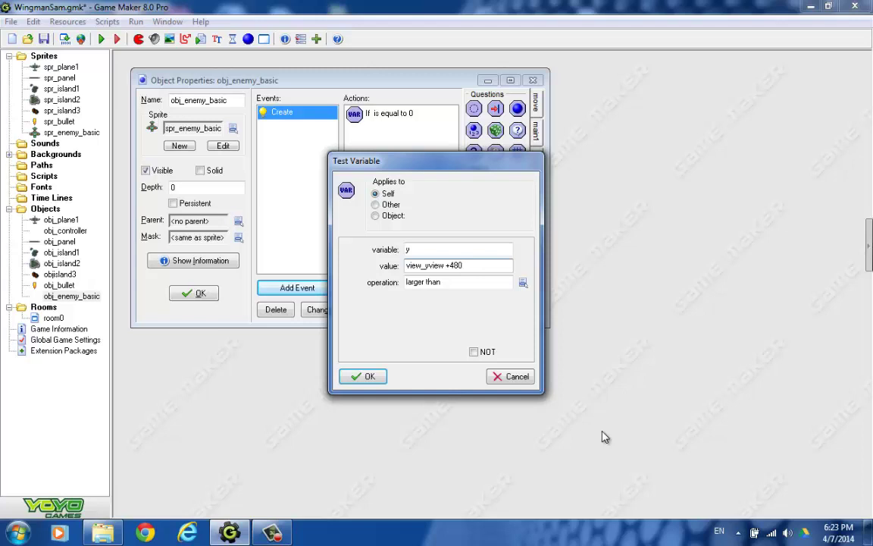
left_click(371, 377)
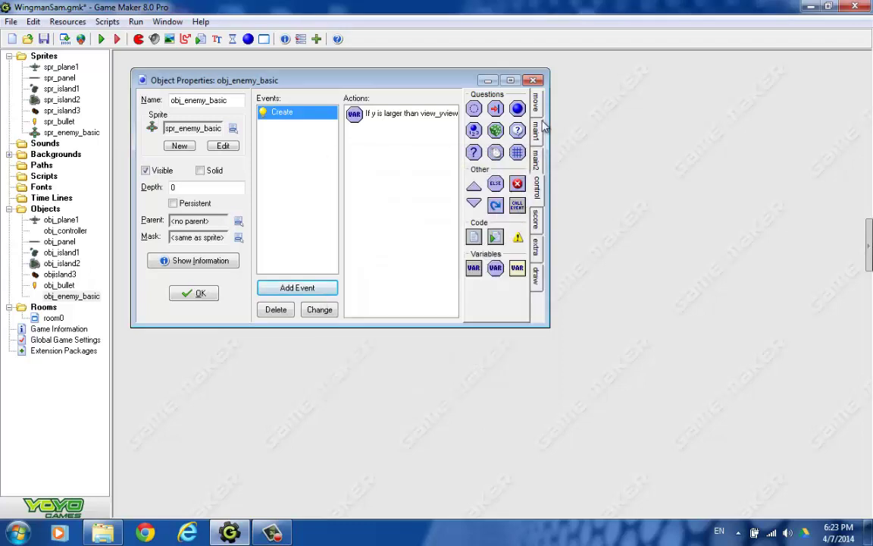
- Add a Destroy Instance action applied to Self after the y test
left_click(539, 127)
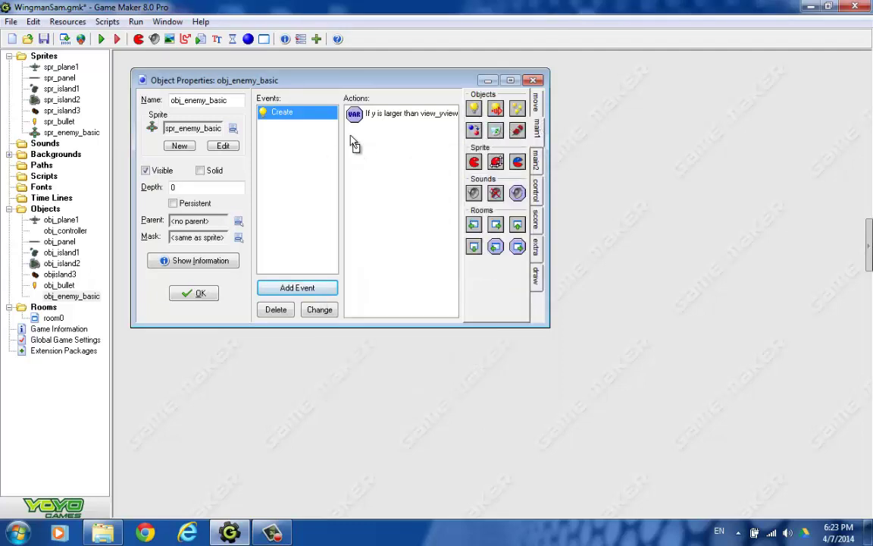
left_click_drag(495, 129, 394, 140)
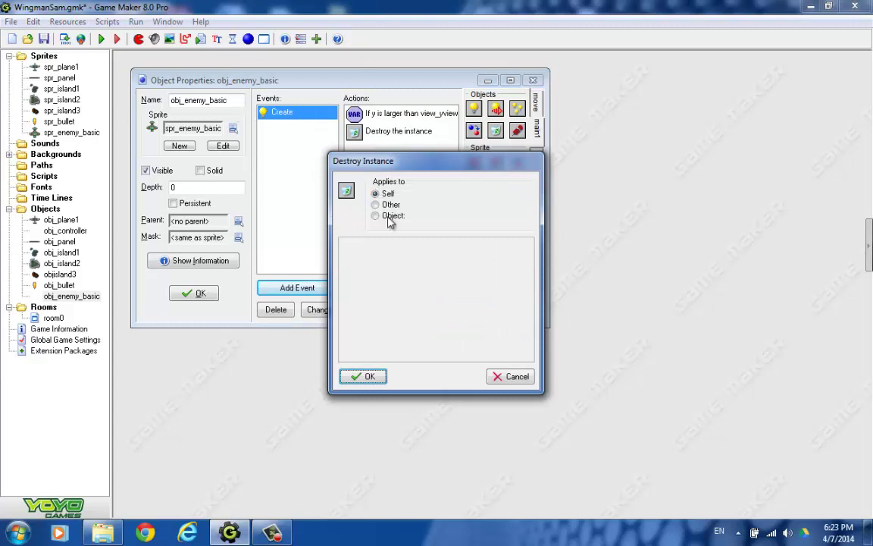
left_click(364, 376)
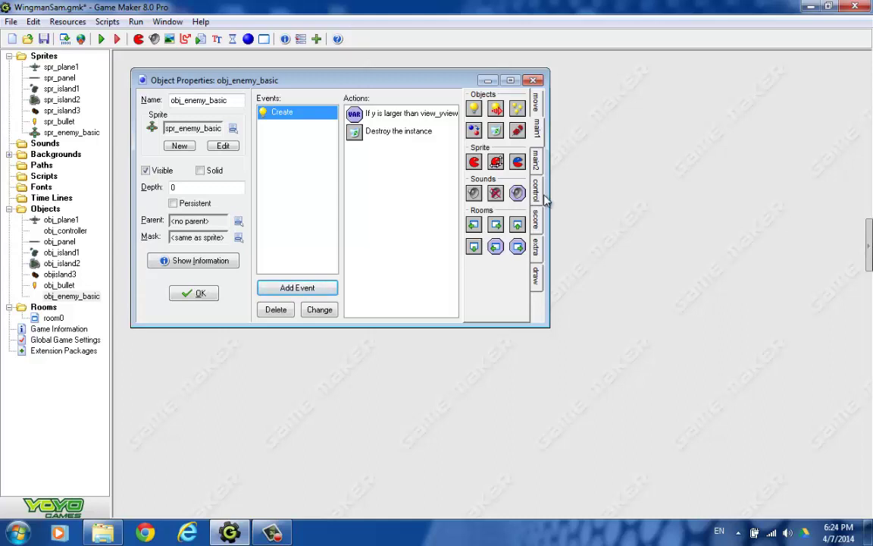
- Add a second Test Variable action: y larger than view_yview - 32
left_click(537, 191)
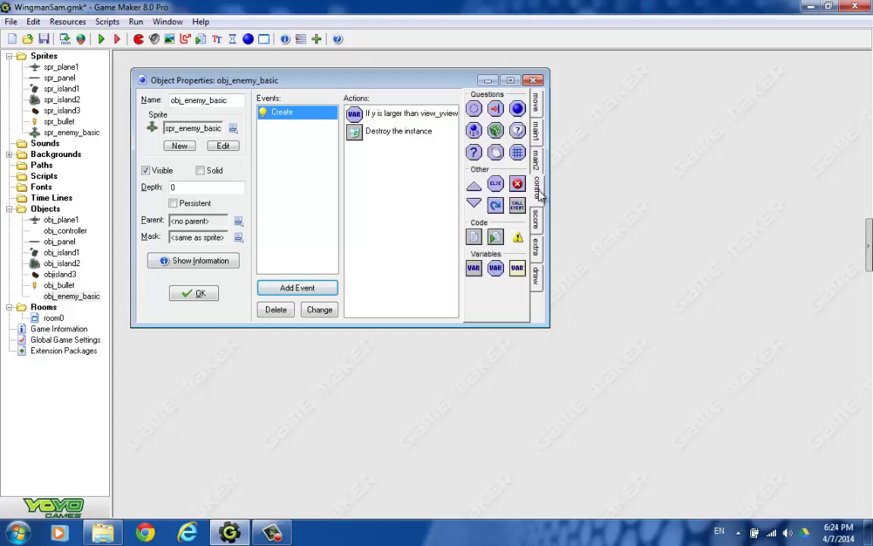
left_click_drag(495, 269, 402, 149)
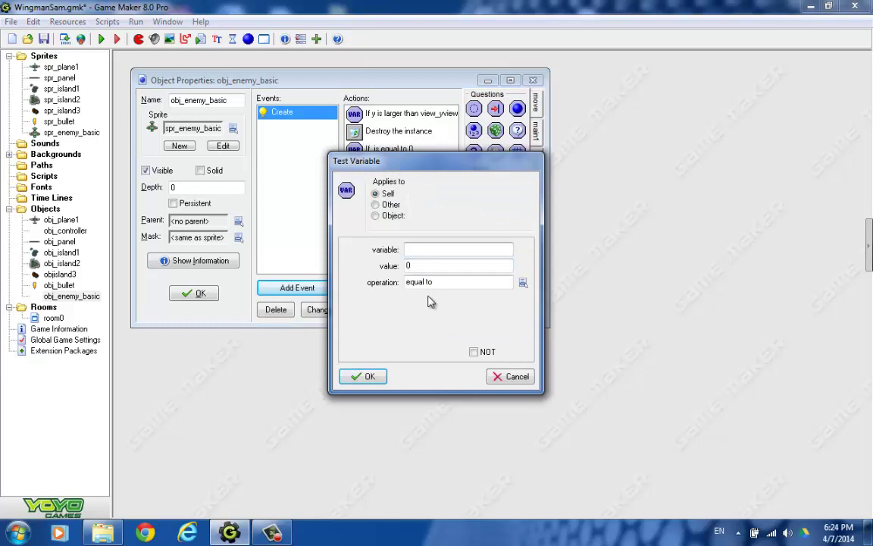
type("y")
key("Tab")
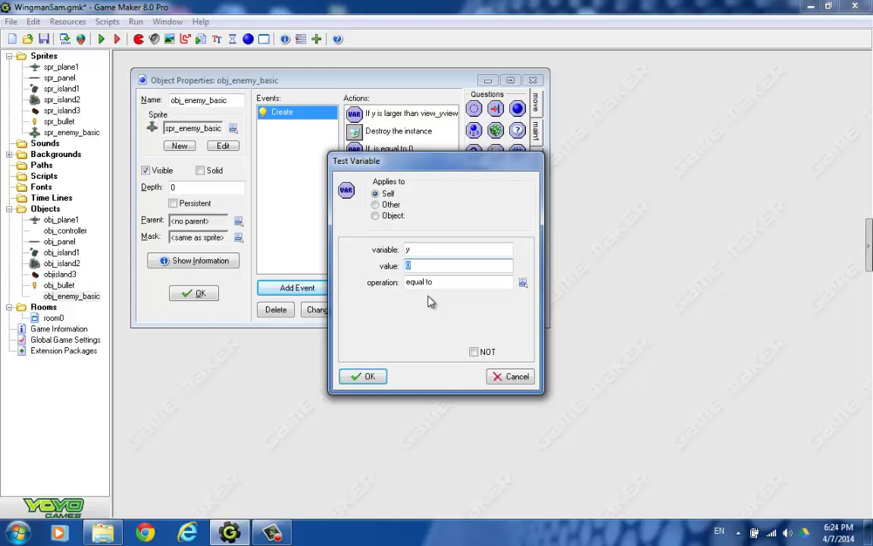
type("view_yview")
type("- 32")
left_click(495, 286)
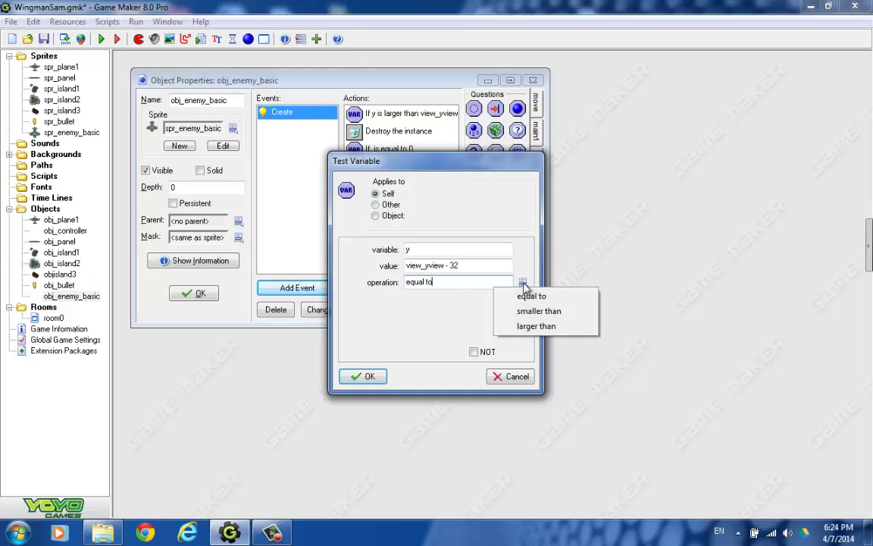
left_click(565, 324)
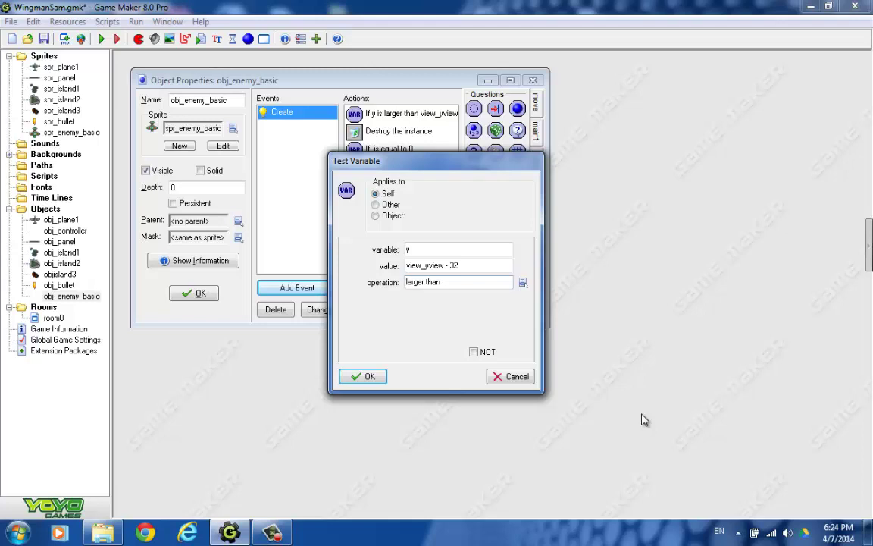
left_click(369, 377)
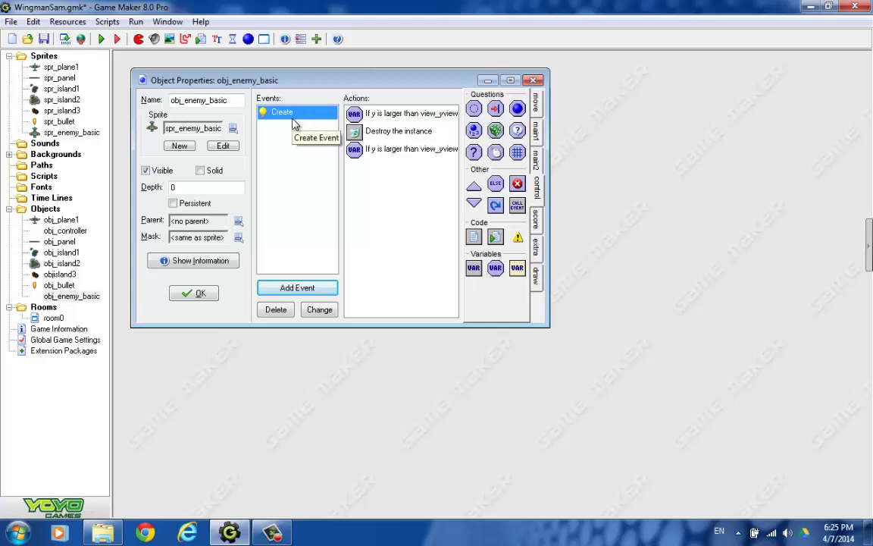
- Add a plain Step event to obj_enemy_basic
left_click(302, 293)
left_click(410, 278)
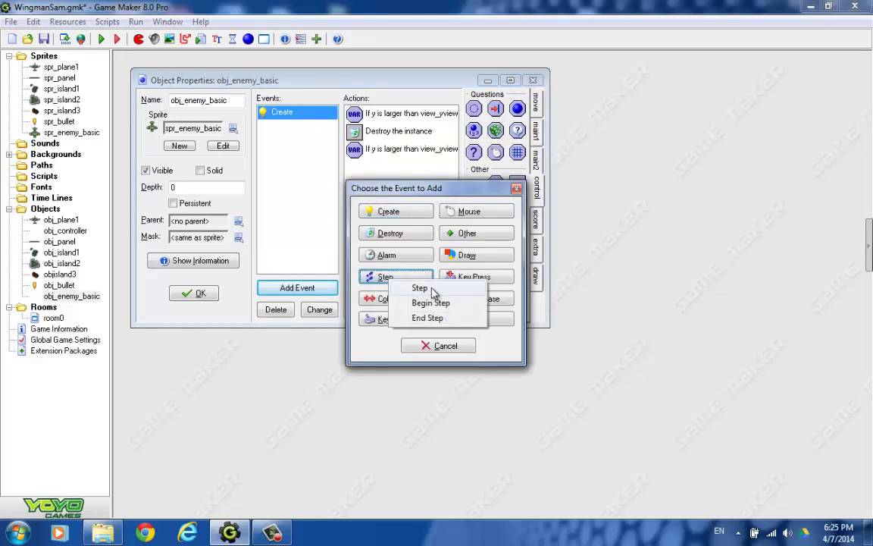
left_click(433, 288)
- Cut the three Create actions, paste them into Step, and delete the Create event
left_click(295, 112)
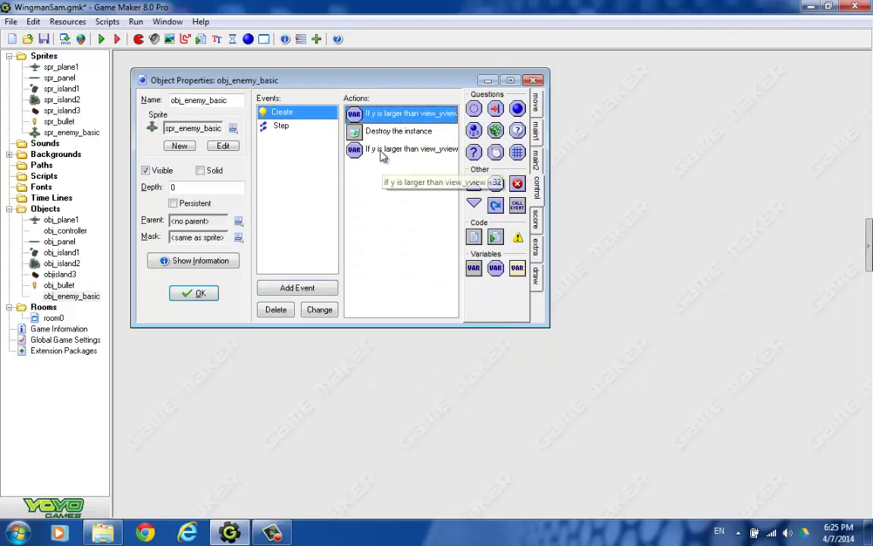
left_click(379, 149, "shift")
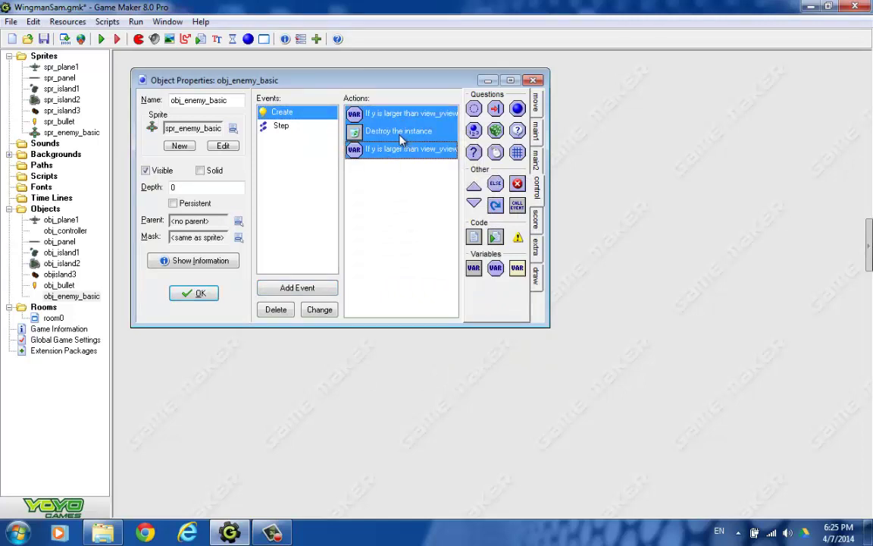
right_click(402, 141)
left_click(396, 161)
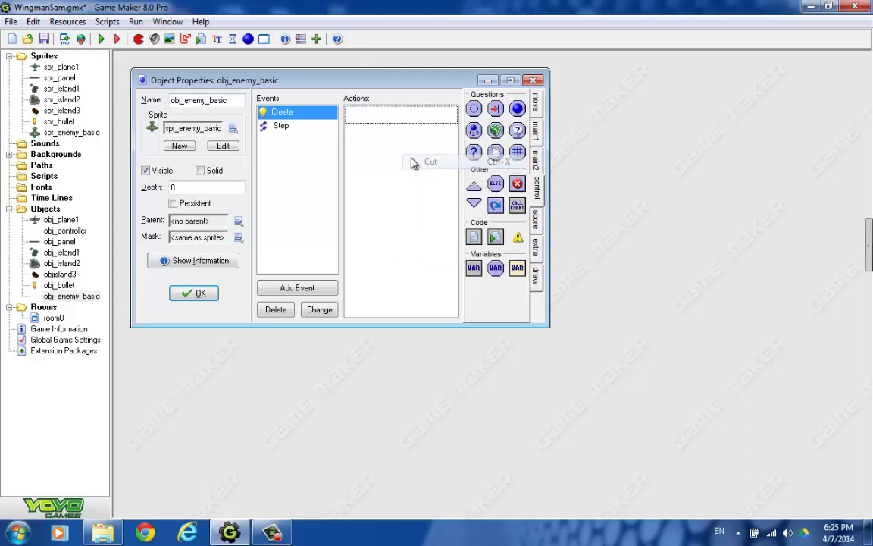
left_click(282, 126)
right_click(351, 128)
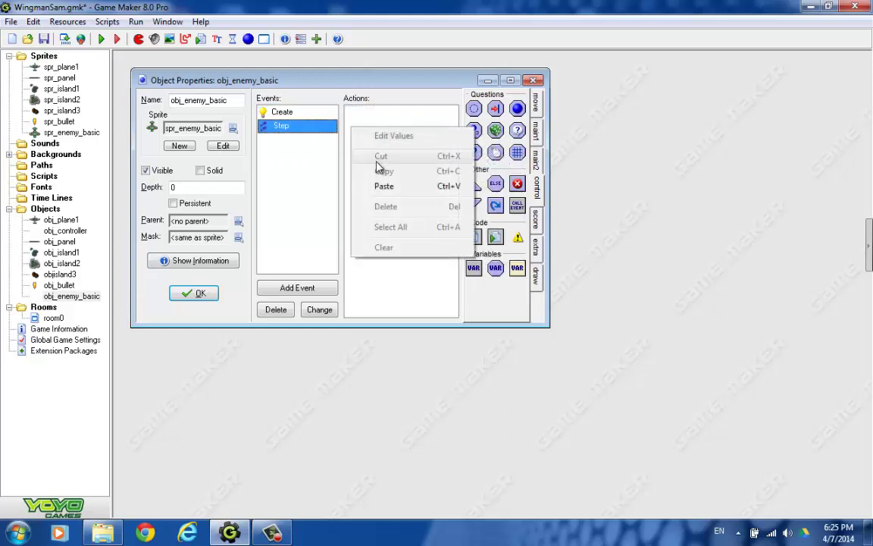
left_click(385, 186)
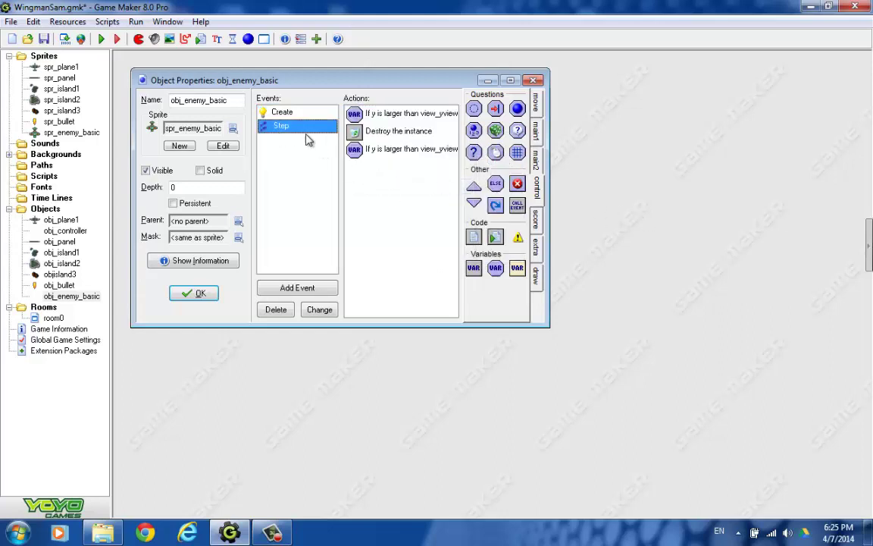
left_click(274, 111)
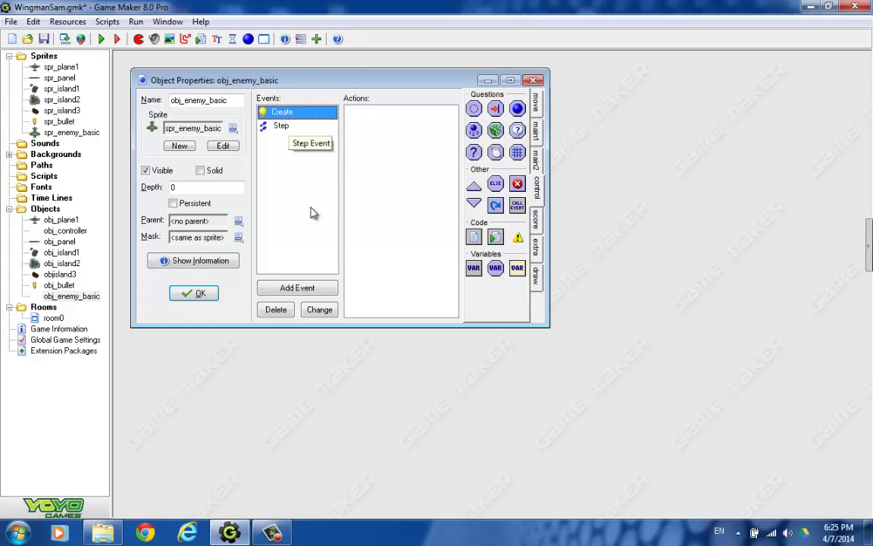
left_click(287, 313)
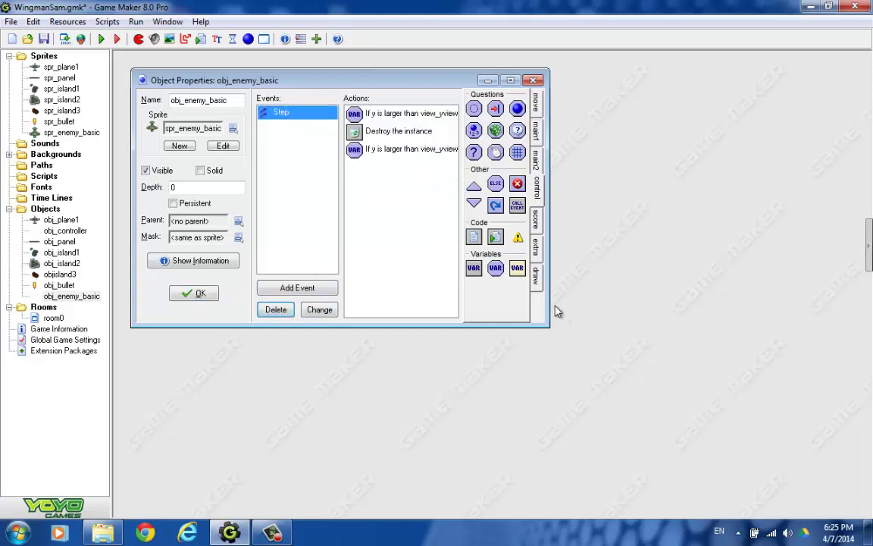
- Add a Move Fixed action to the Step event heading straight down at speed 2
left_click_drag(551, 304, 662, 306)
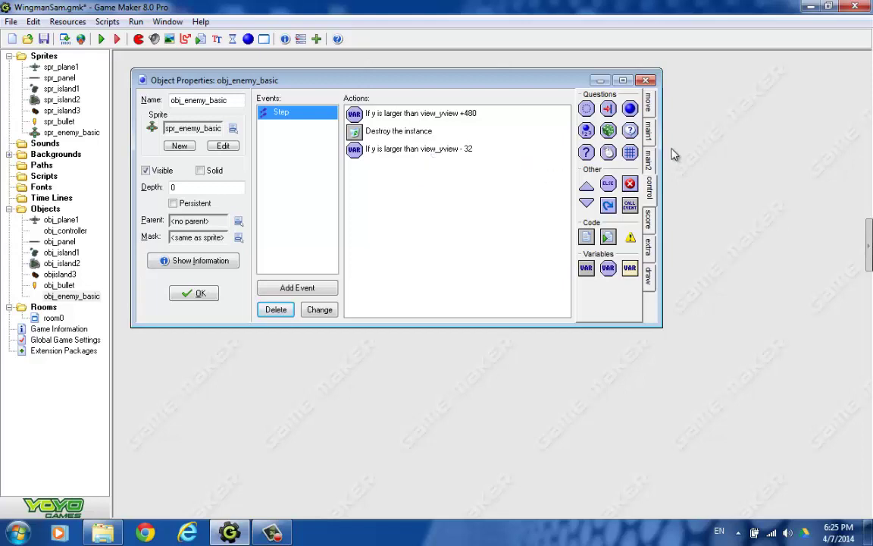
left_click(649, 113)
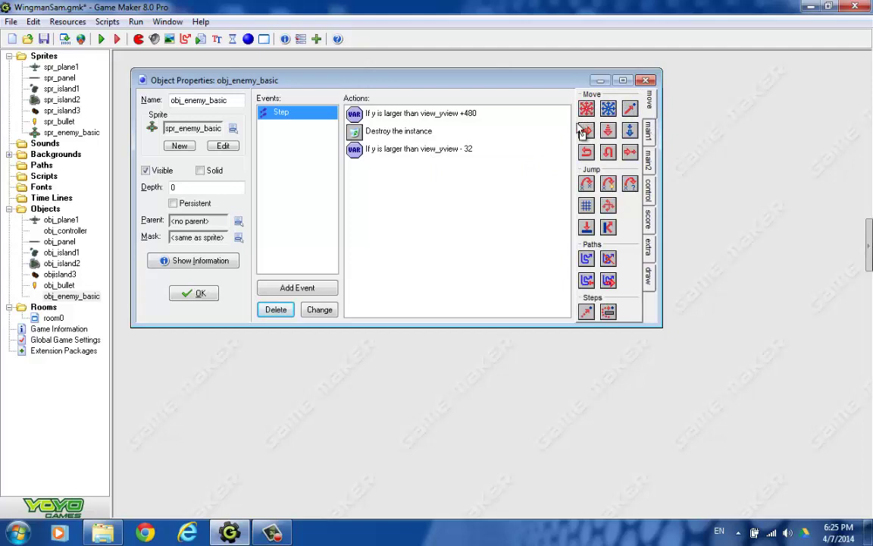
left_click_drag(386, 186, 388, 186)
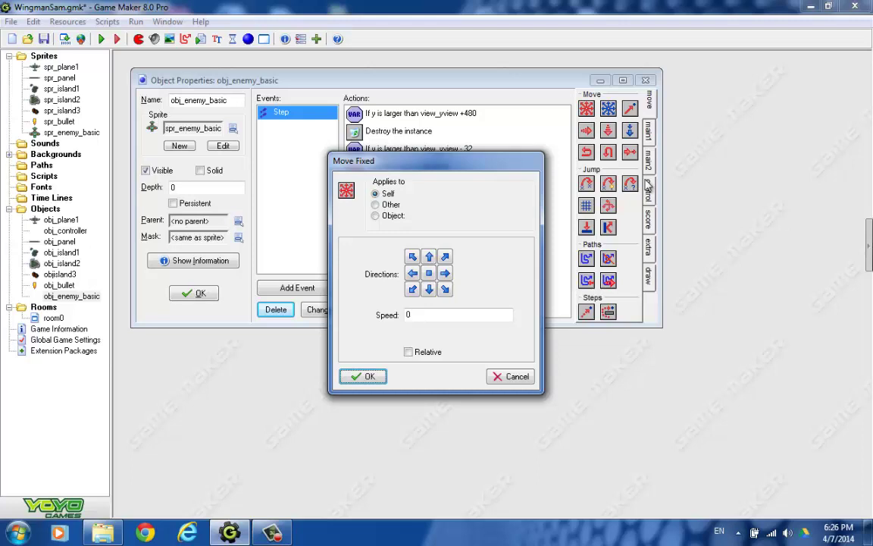
double_click(406, 316)
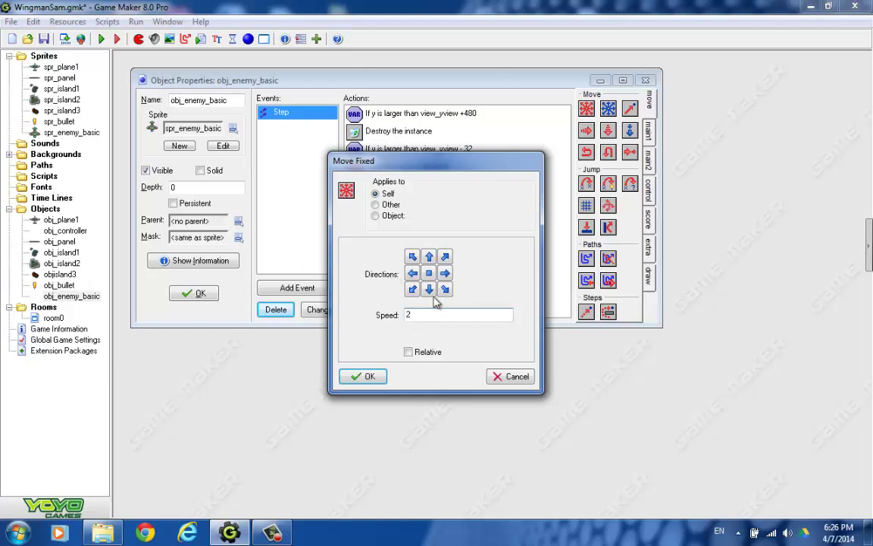
left_click(429, 290)
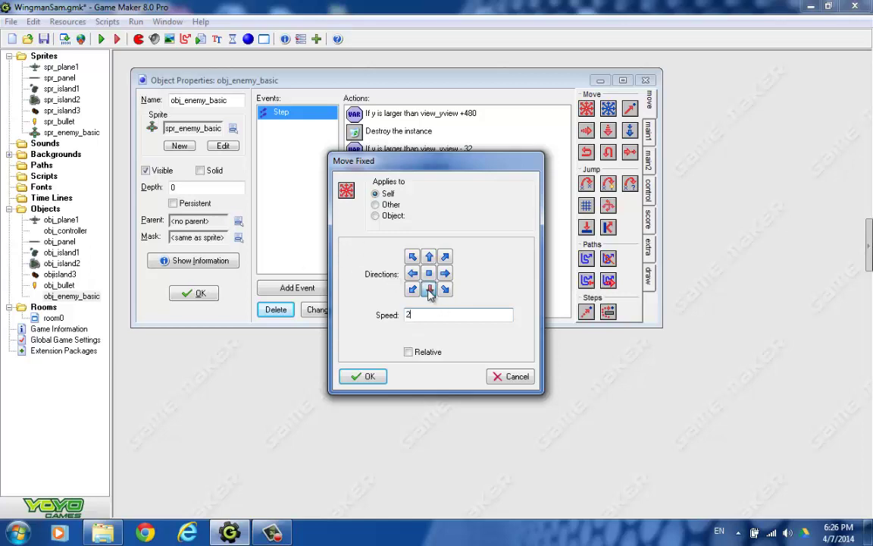
left_click(365, 377)
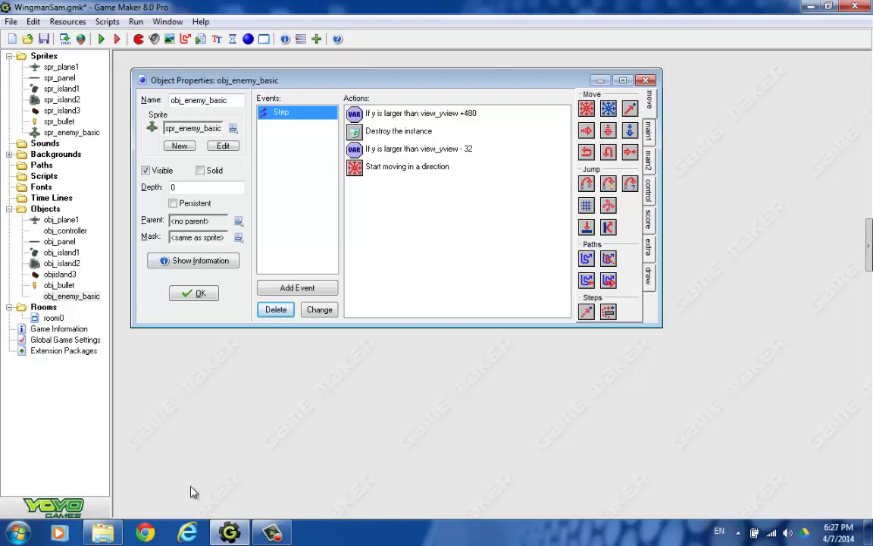
- Create sprite spr_explosion1 from the 32x32, six-subimage Explosion1.gif and centre its origin
right_click(44, 57)
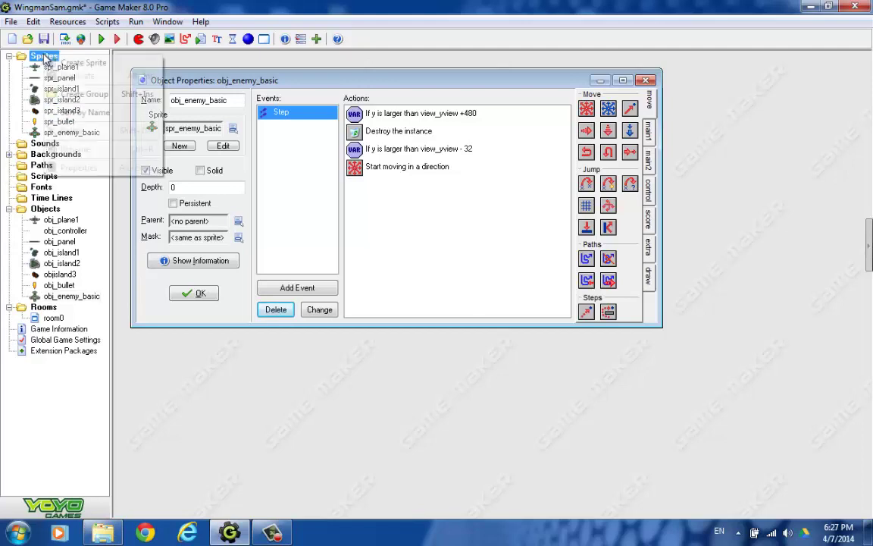
left_click(76, 63)
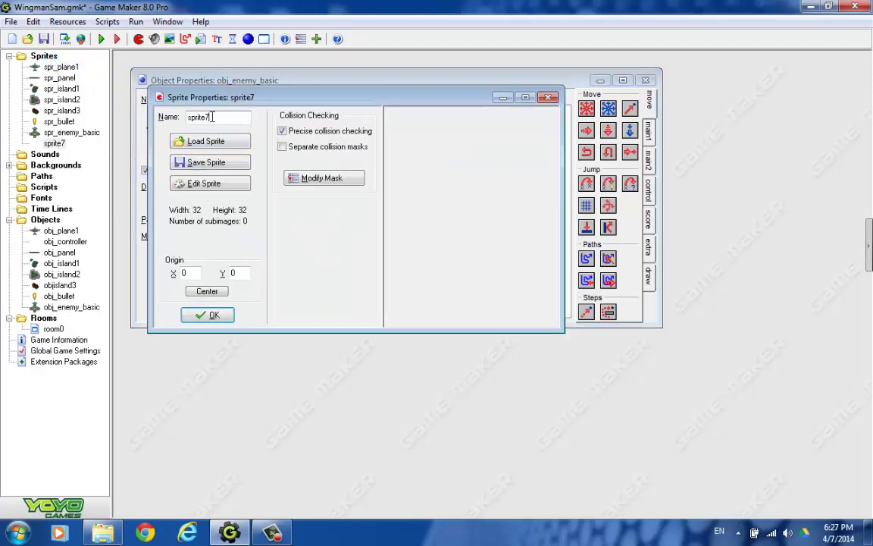
key("BackSpace")
key("BackSpace")
key("BackSpace")
key("BackSpace")
type("_explosion1")
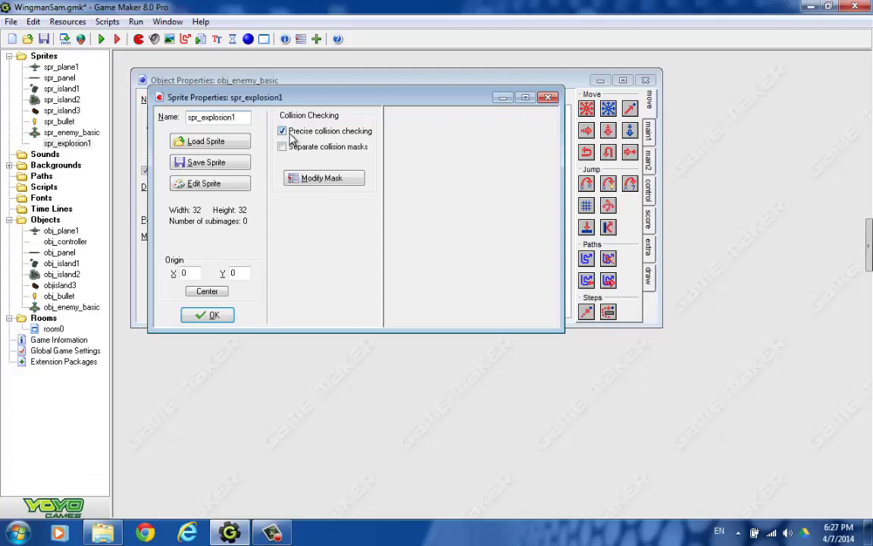
left_click(214, 145)
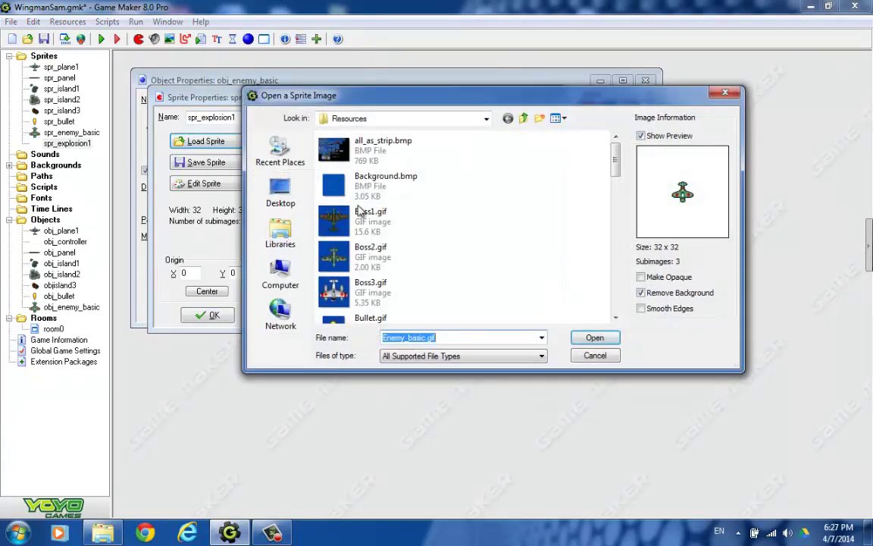
left_click_drag(616, 161, 623, 237)
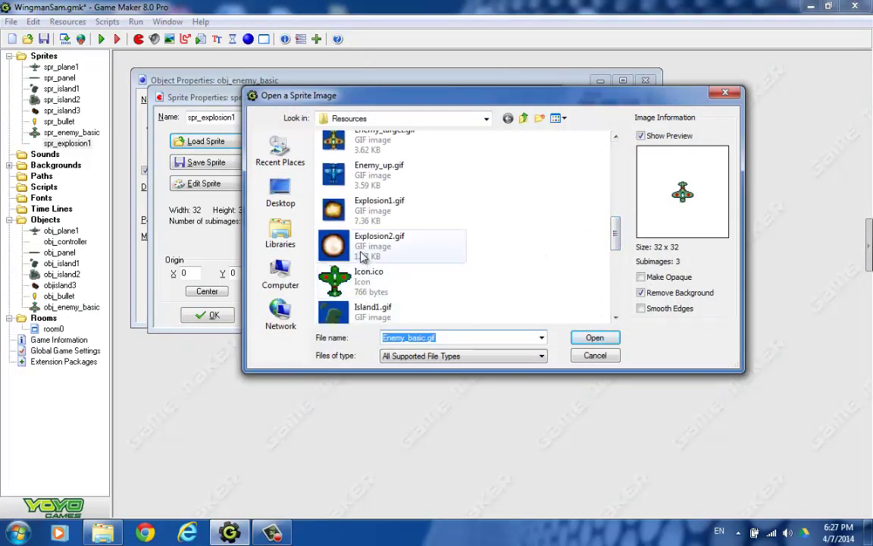
left_click(367, 212)
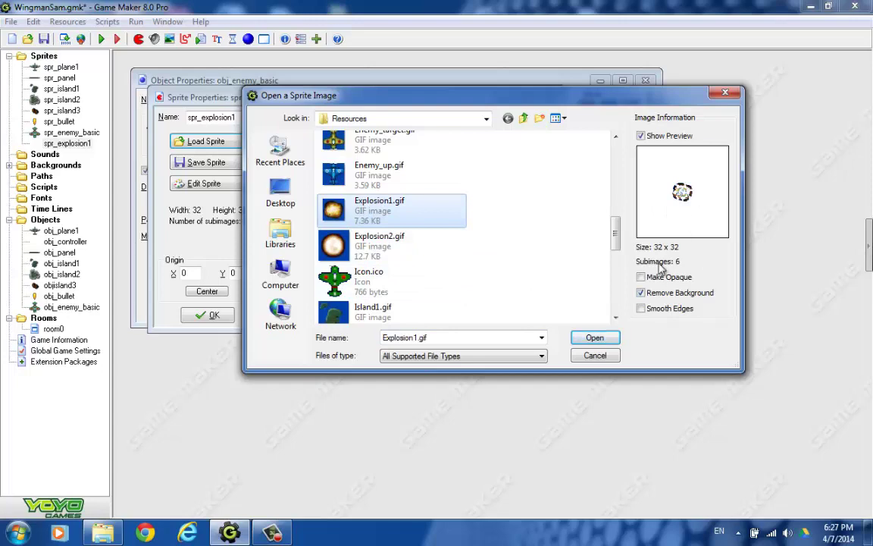
left_click(600, 338)
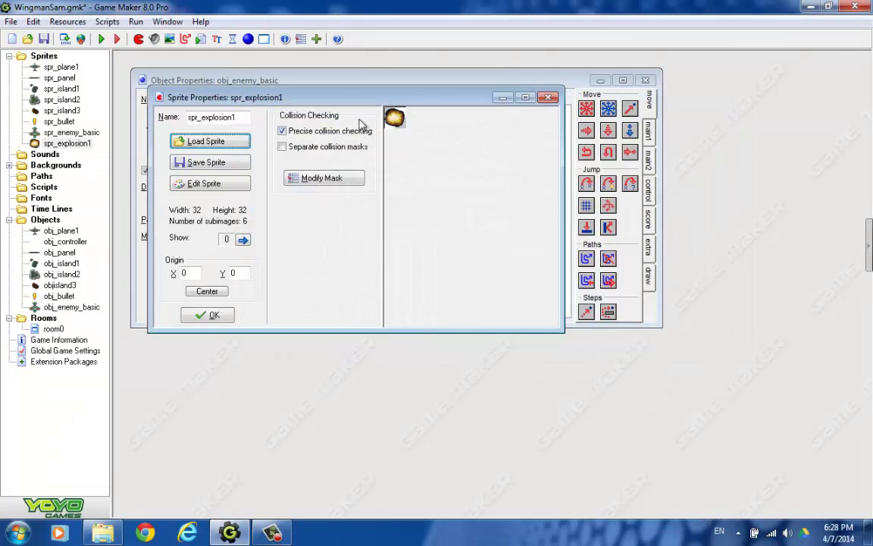
left_click(207, 291)
left_click(213, 316)
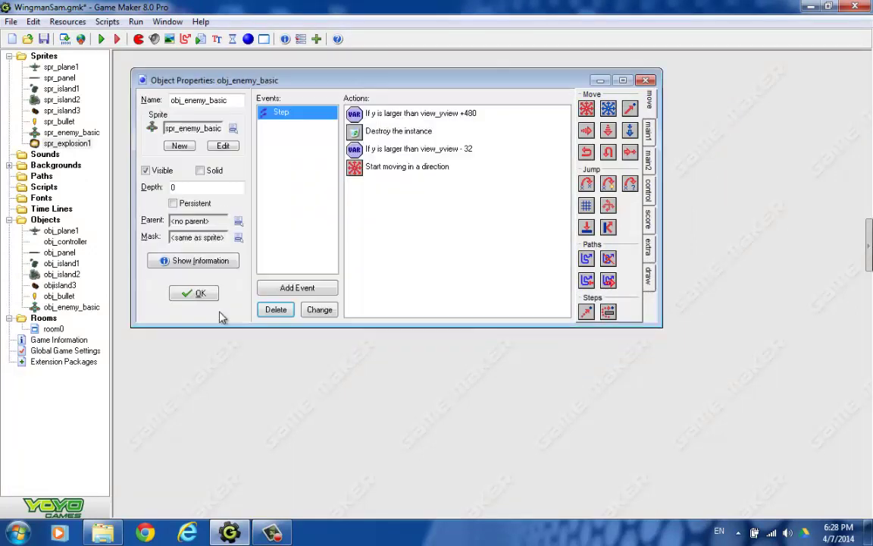
- Create a new sprite named spr_explosion2
right_click(47, 56)
left_click(58, 63)
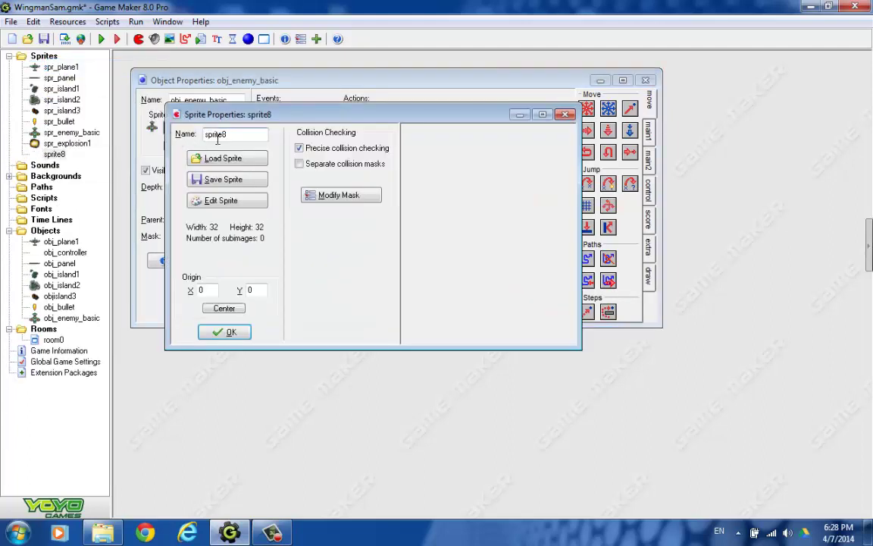
key("BackSpace")
key("BackSpace")
key("BackSpace")
key("BackSpace")
type("_explosi")
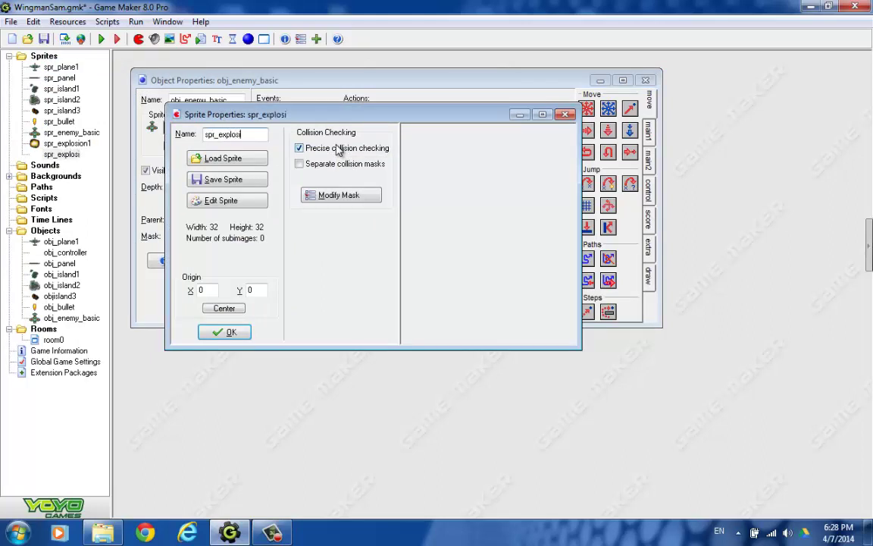
type("on2")
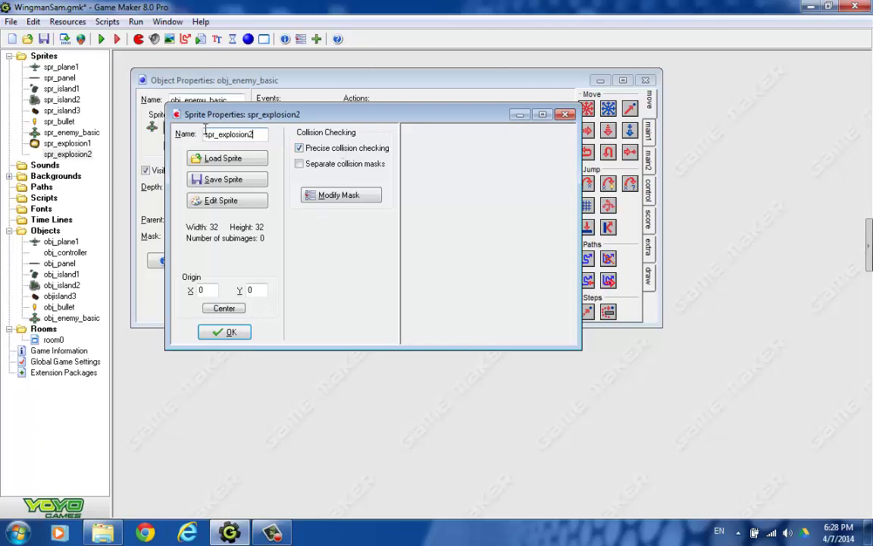
- Load the 65x65 seven-frame Explosion2.gif, centre its origin, and close obj_enemy_basic's properties
left_click(222, 160)
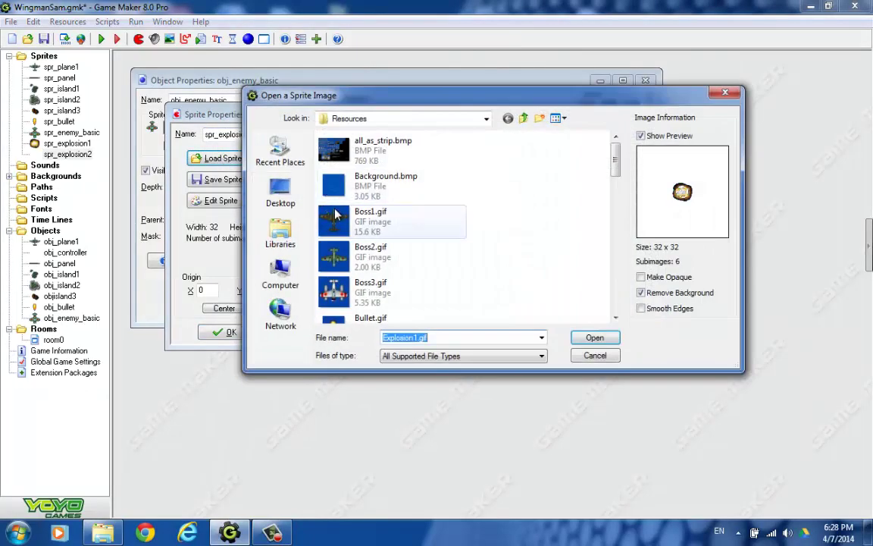
left_click(453, 258)
scroll(451, 266, "down", 3)
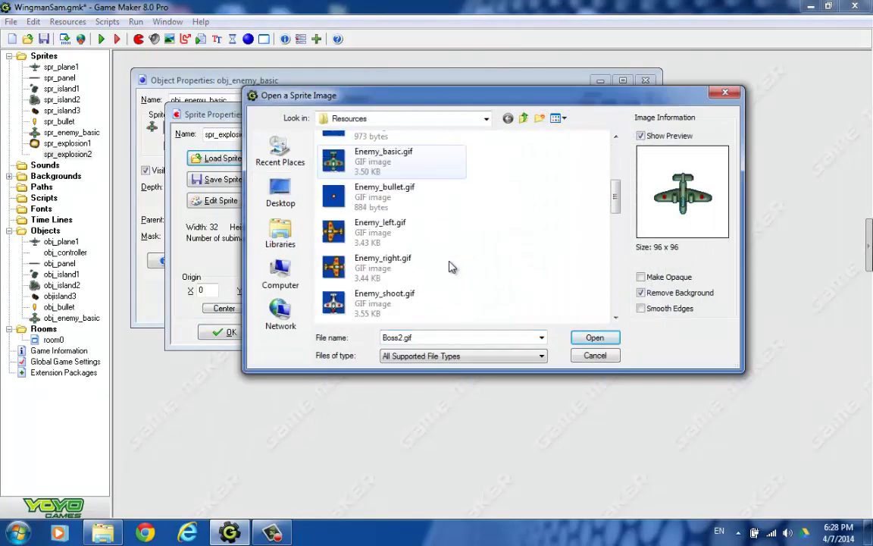
scroll(447, 263, "up", 2)
scroll(444, 263, "down", 5)
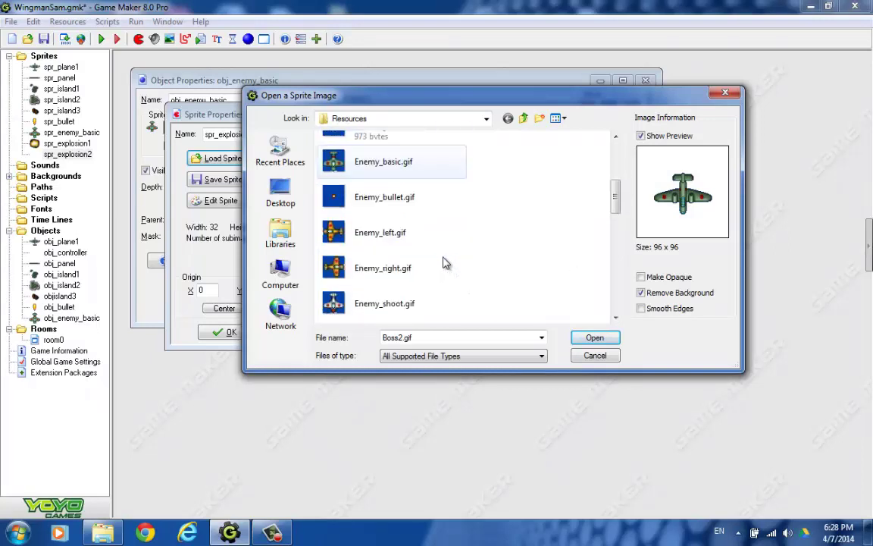
left_click(386, 273)
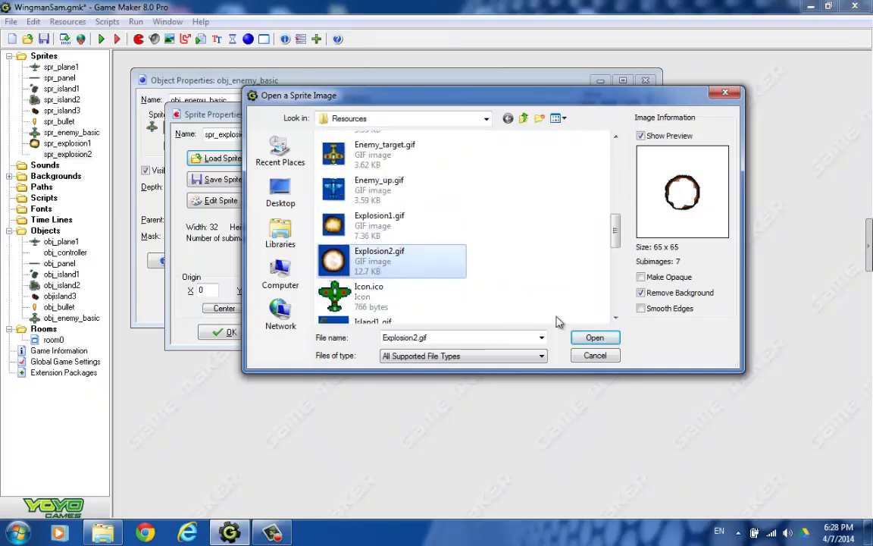
left_click(595, 338)
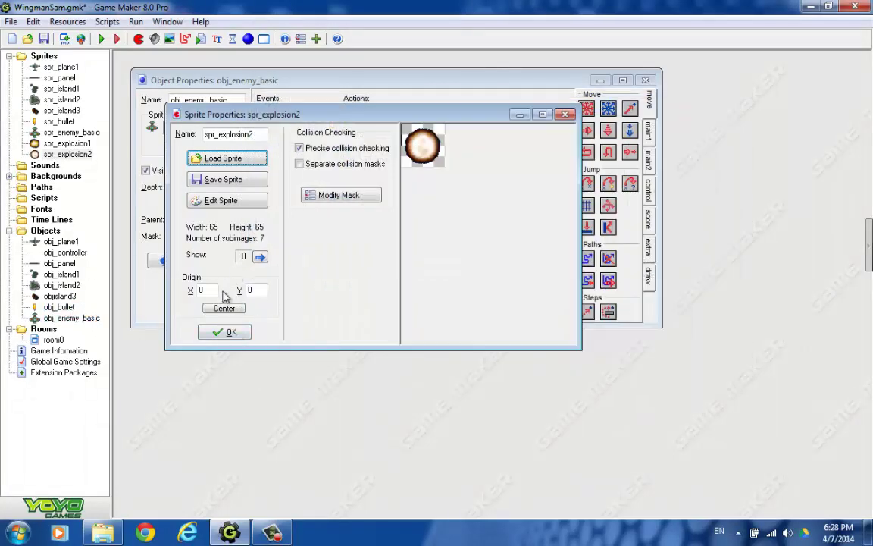
left_click(224, 308)
left_click(230, 334)
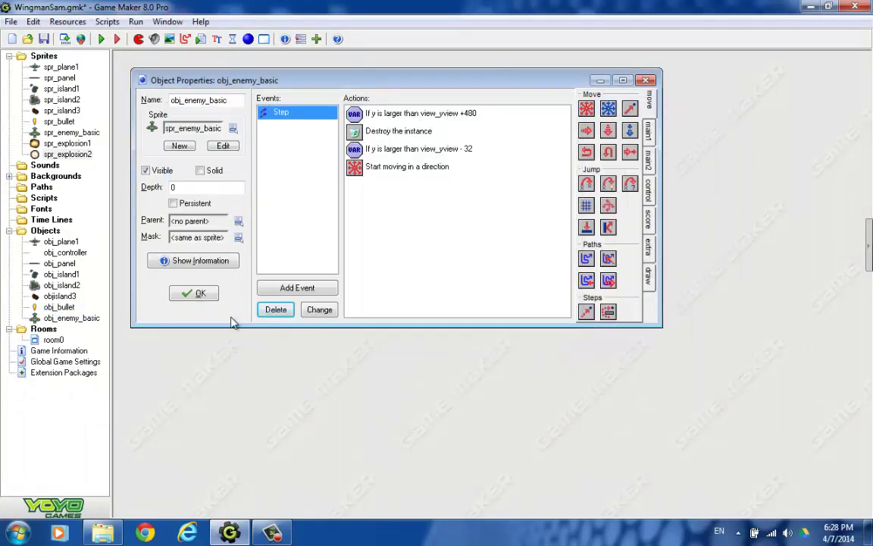
left_click(198, 294)
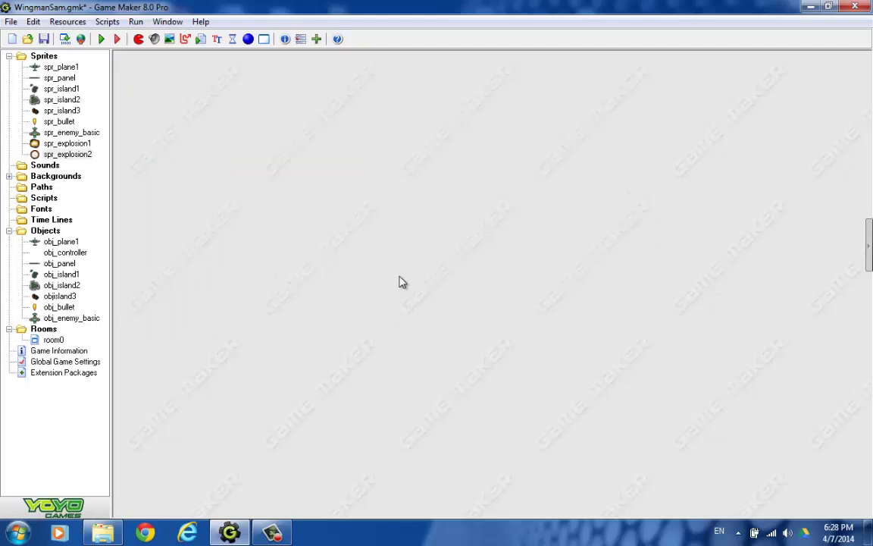
- Create object obj_explosion1 using the spr_explosion1 sprite
right_click(46, 231)
left_click(85, 237)
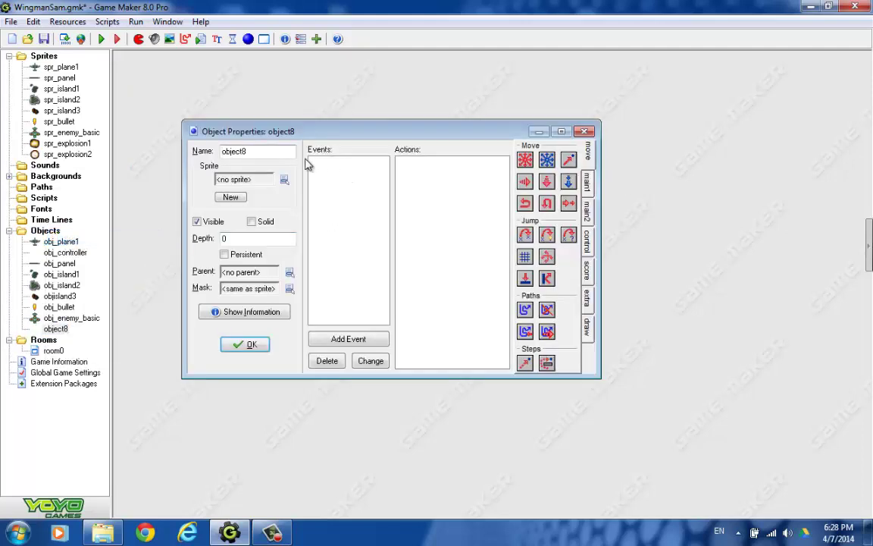
left_click(282, 150)
key("BackSpace")
key("BackSpace")
key("BackSpace")
key("BackSpace")
type("_explosion1")
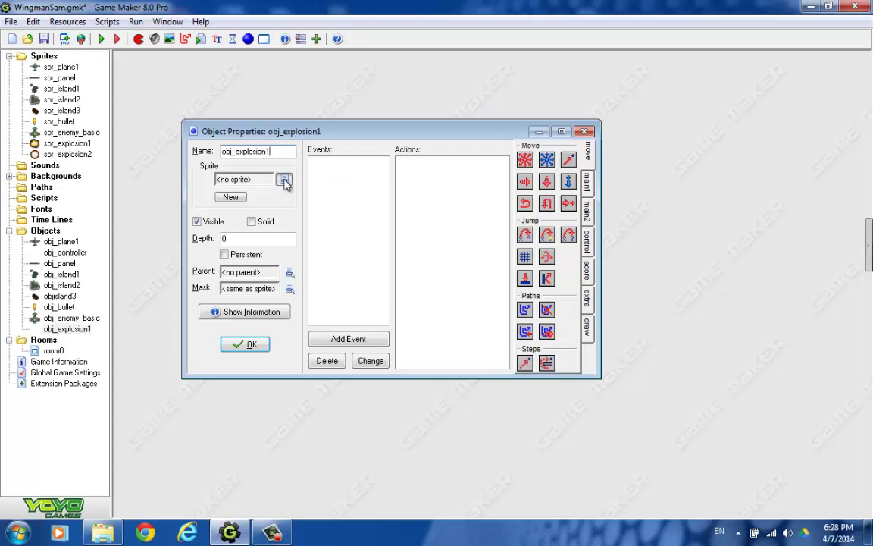
left_click(284, 178)
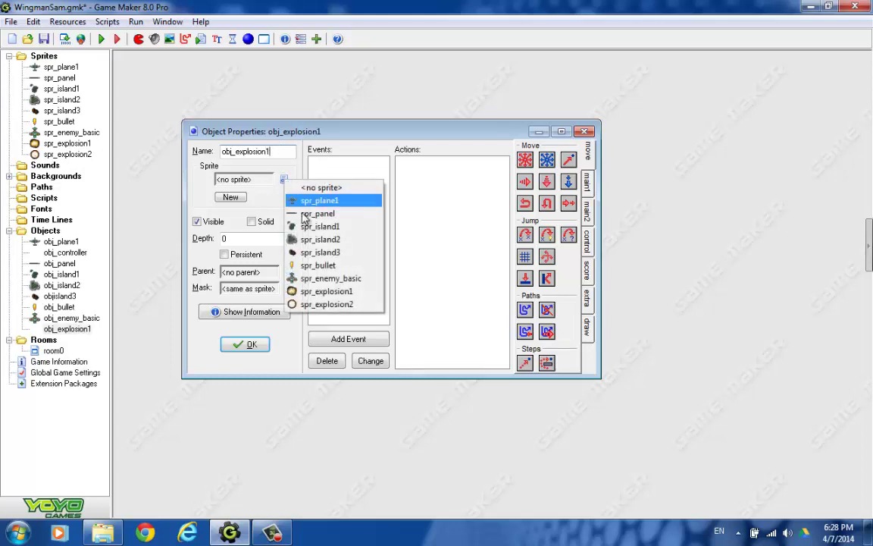
left_click(328, 291)
left_click(252, 345)
- Create object obj_explosion2 using the spr_explosion2 sprite
right_click(47, 232)
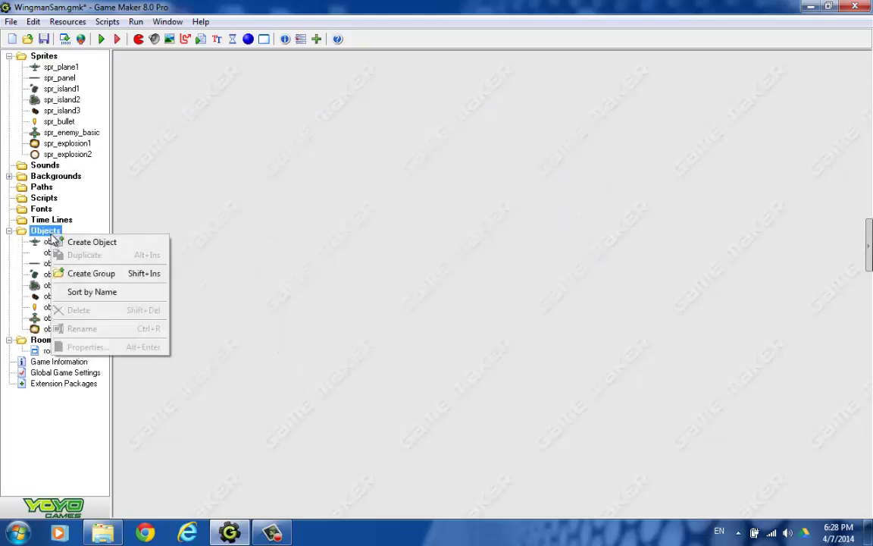
left_click(133, 239)
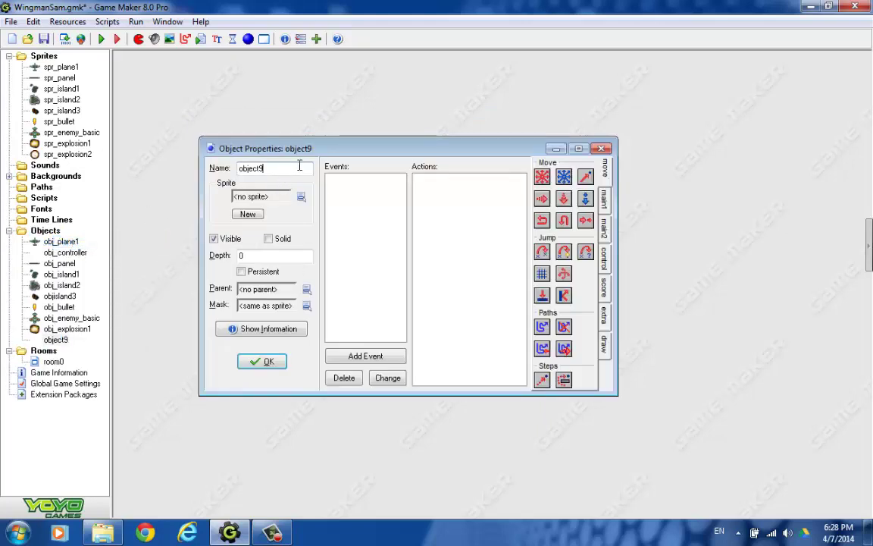
key("BackSpace")
key("BackSpace")
key("BackSpace")
key("BackSpace")
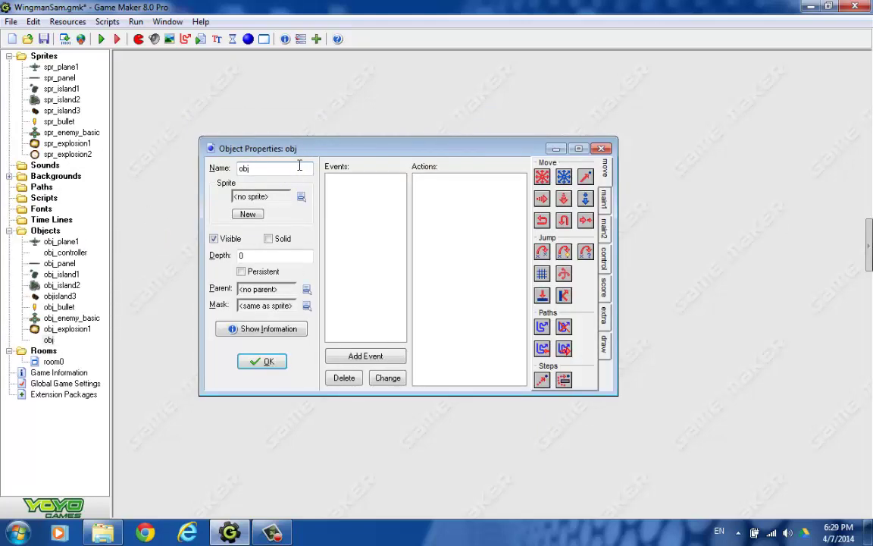
type("_explo")
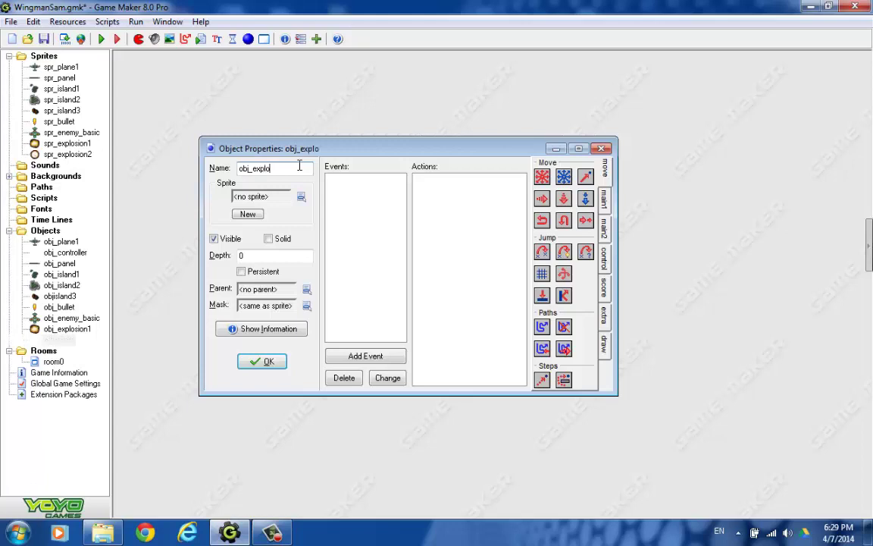
type("sion2")
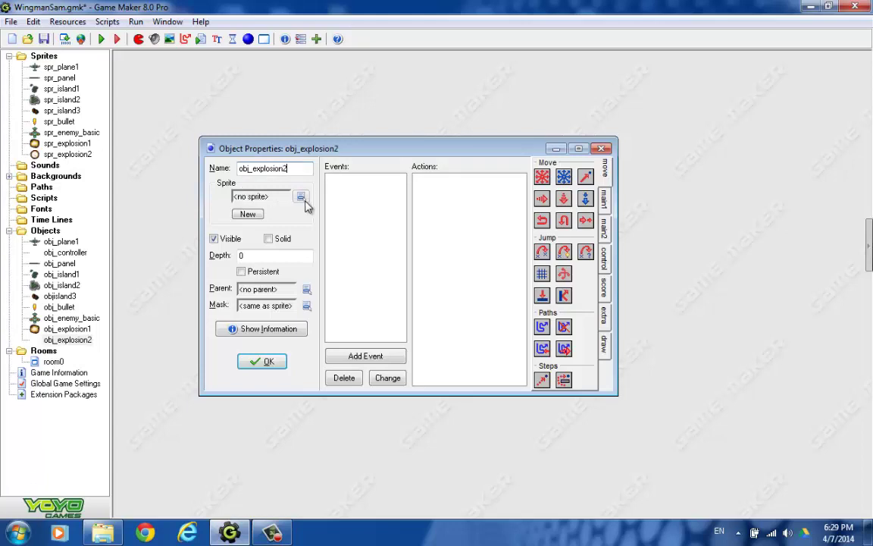
left_click(301, 196)
left_click(355, 324)
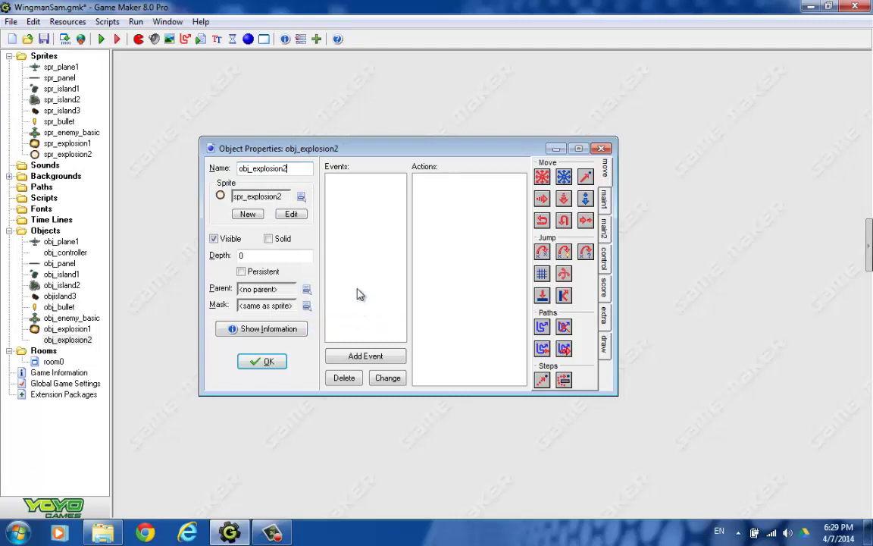
left_click(271, 363)
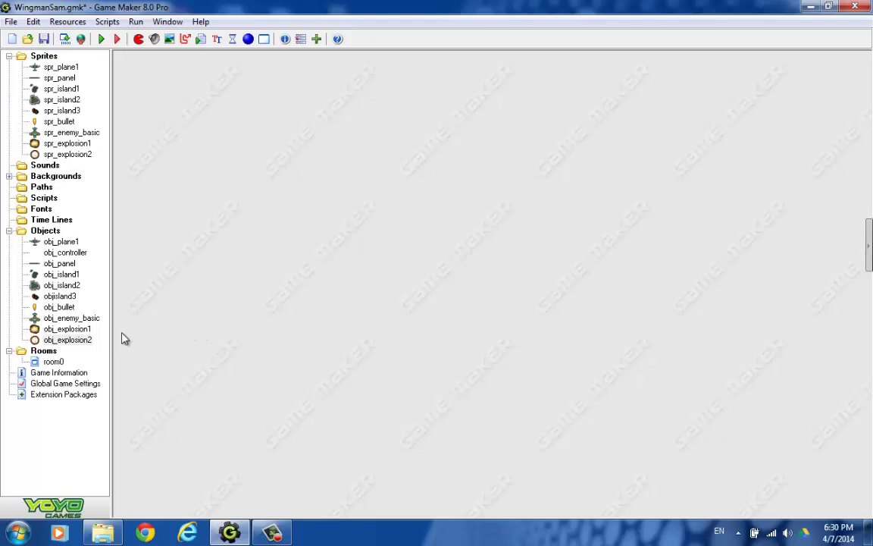
- Give obj_explosion1 an Animation End event with a Destroy the instance action, then close it
double_click(47, 332)
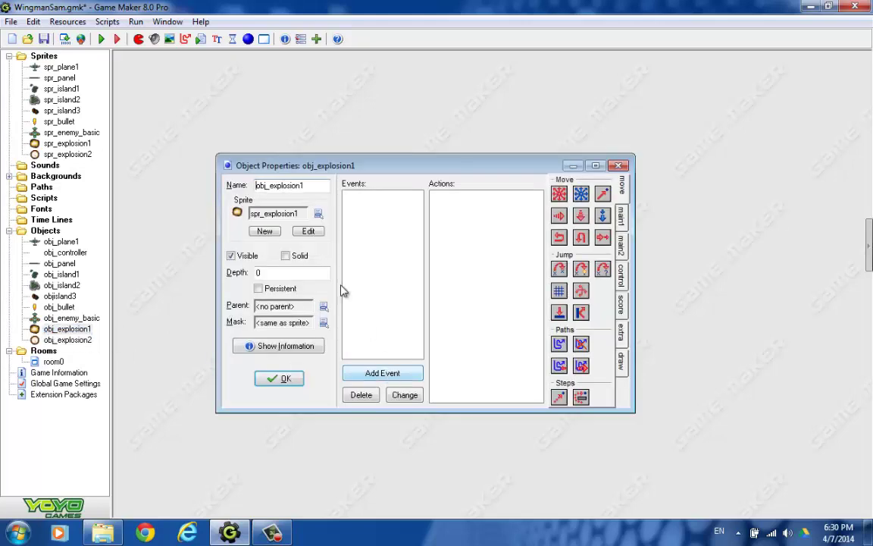
left_click(371, 373)
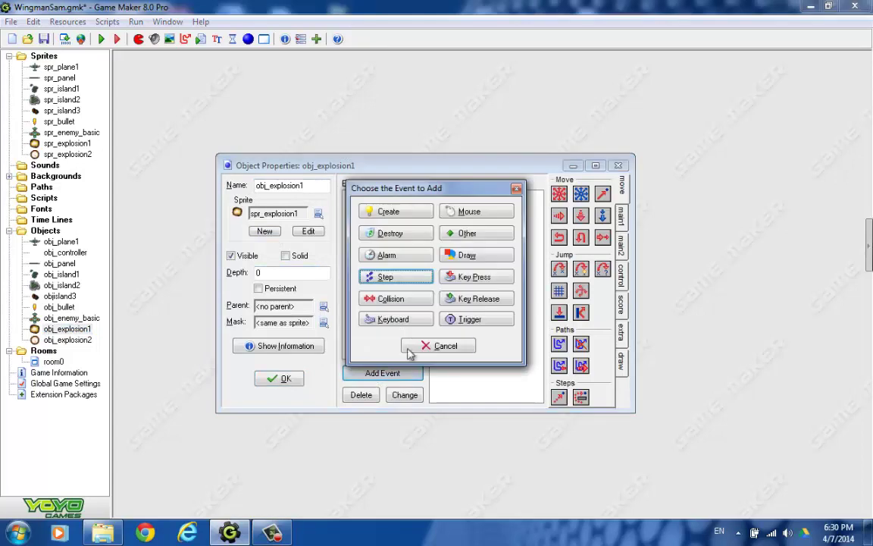
left_click(464, 235)
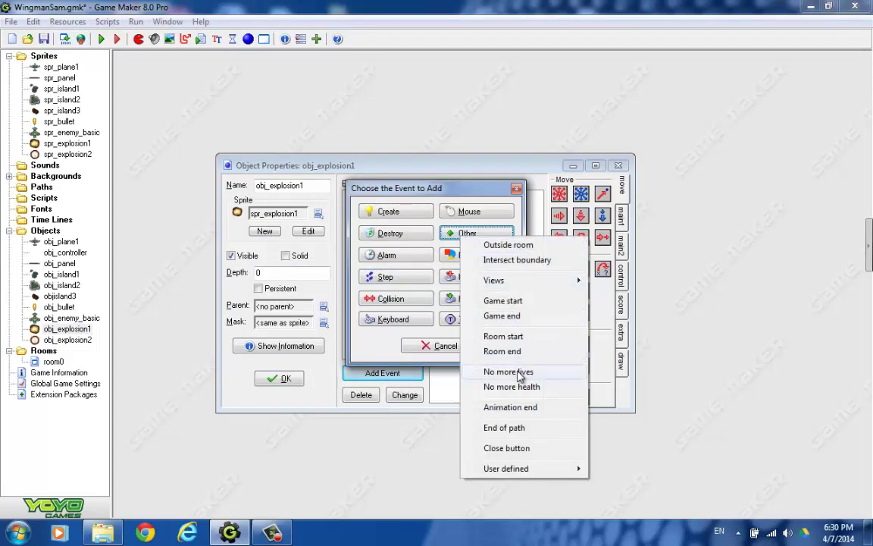
left_click(522, 408)
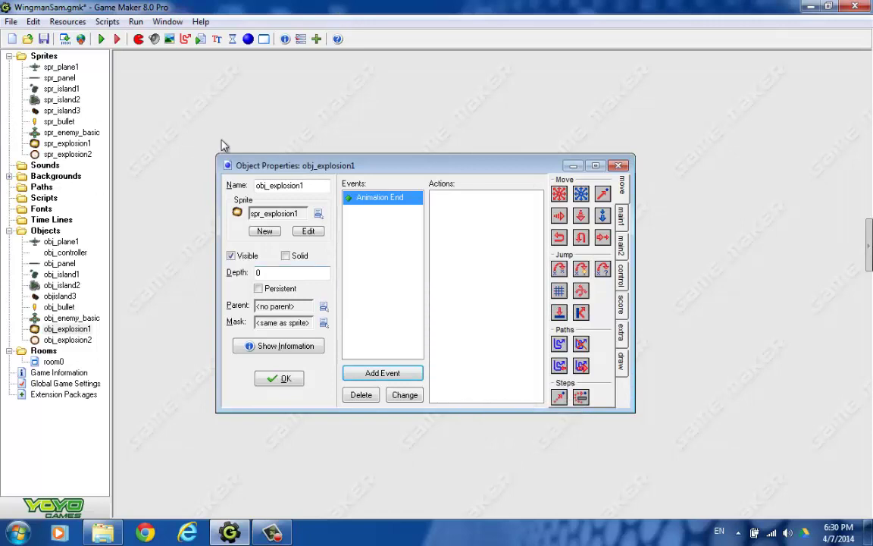
left_click(621, 216)
left_click_drag(580, 215, 470, 212)
left_click(363, 376)
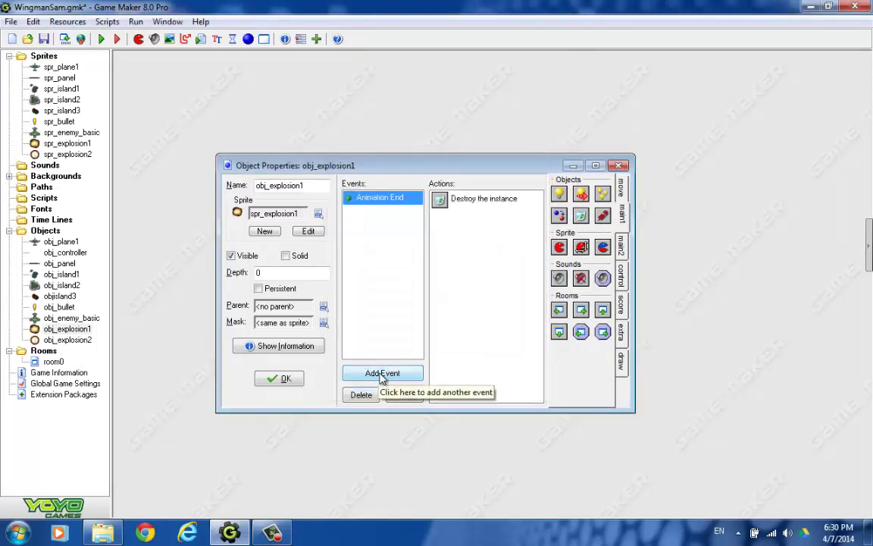
left_click(282, 378)
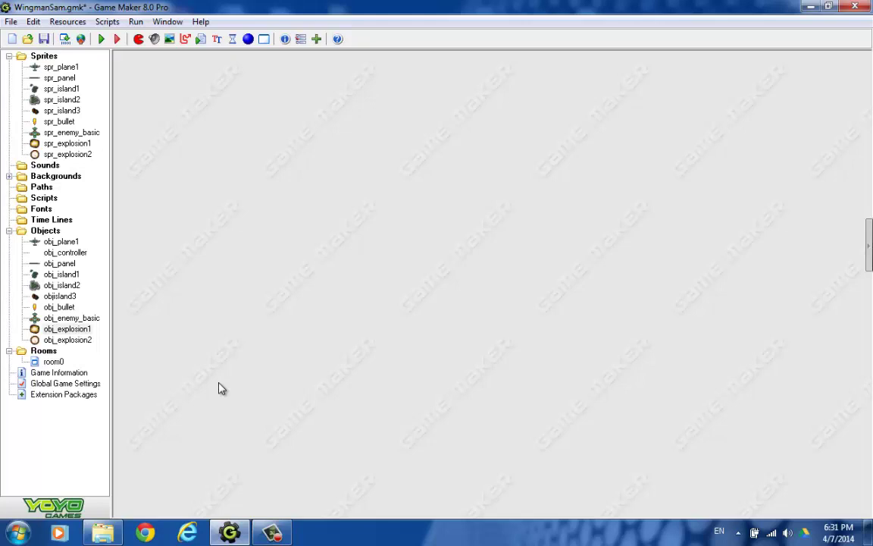
- Add an Animation End event to obj_explosion2 with a Sleep of 1000 ms, redraw true
double_click(61, 340)
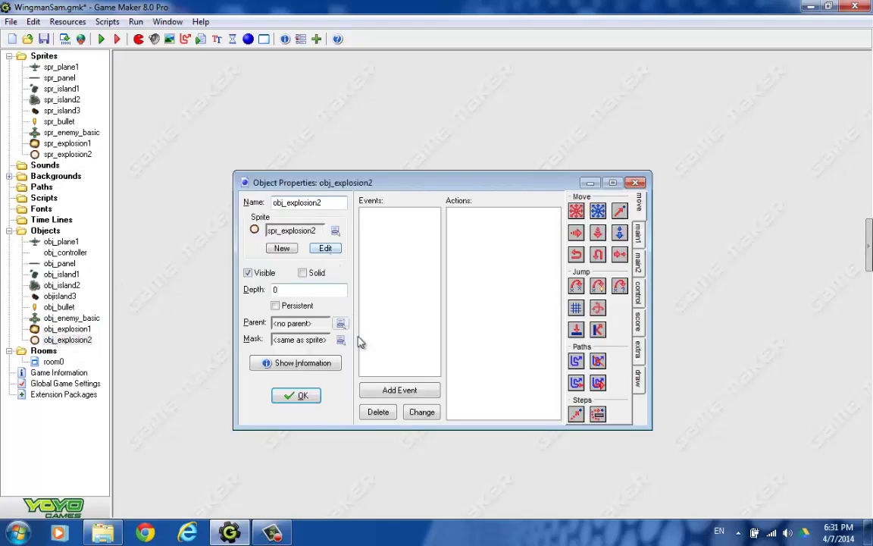
left_click(394, 389)
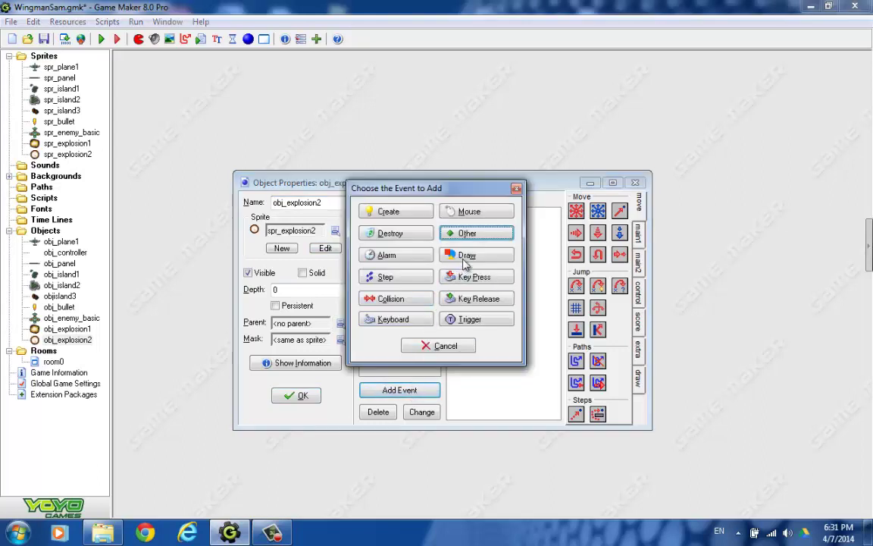
left_click(468, 232)
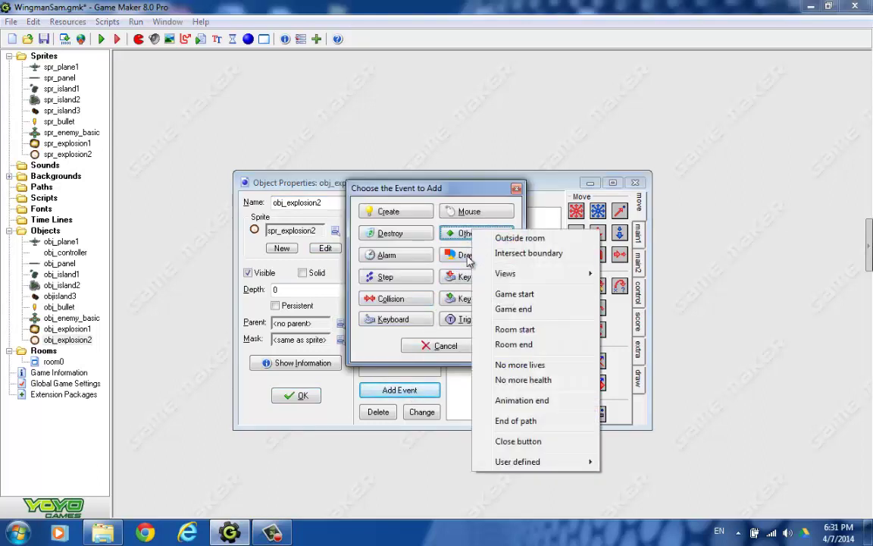
left_click(535, 402)
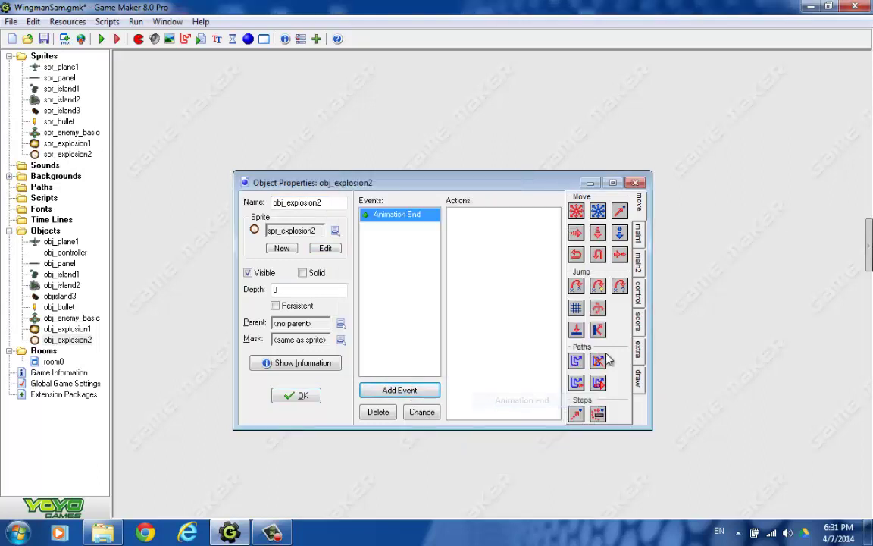
left_click(638, 261)
left_click_drag(598, 210, 487, 237)
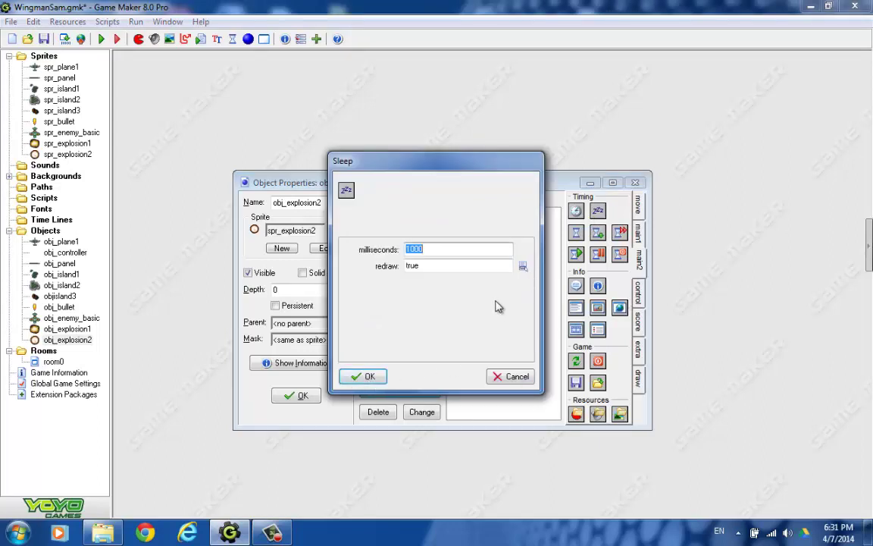
left_click(522, 266)
left_click(554, 287)
left_click(363, 376)
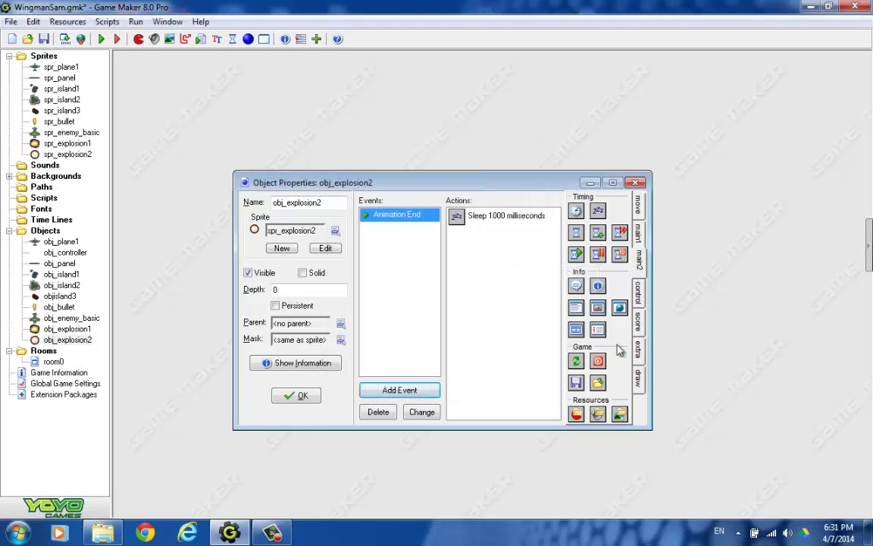
- Add a Restart Game action after the sleep and close obj_explosion2's properties
left_click(641, 235)
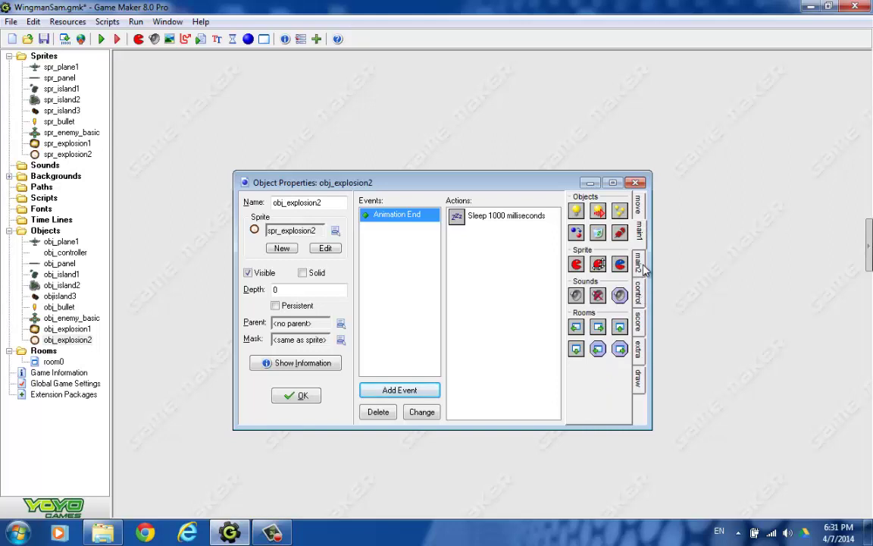
left_click(640, 264)
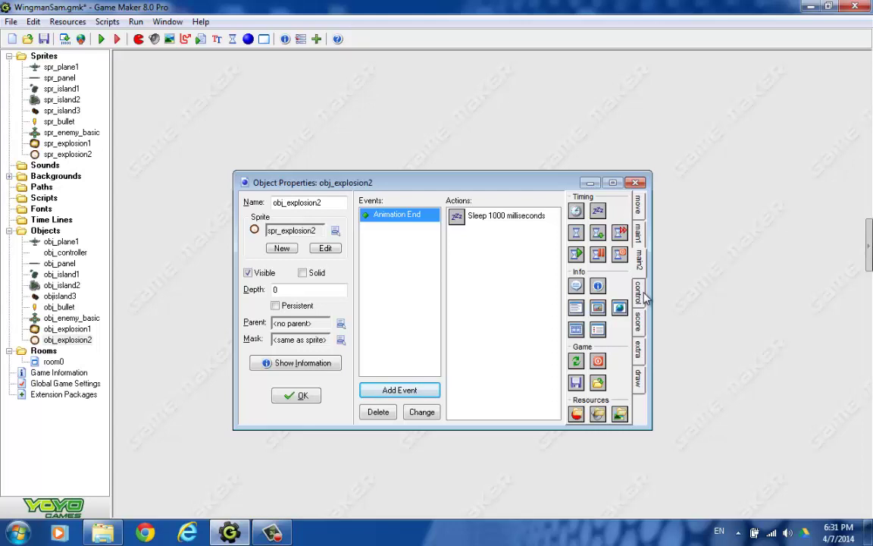
left_click(639, 238)
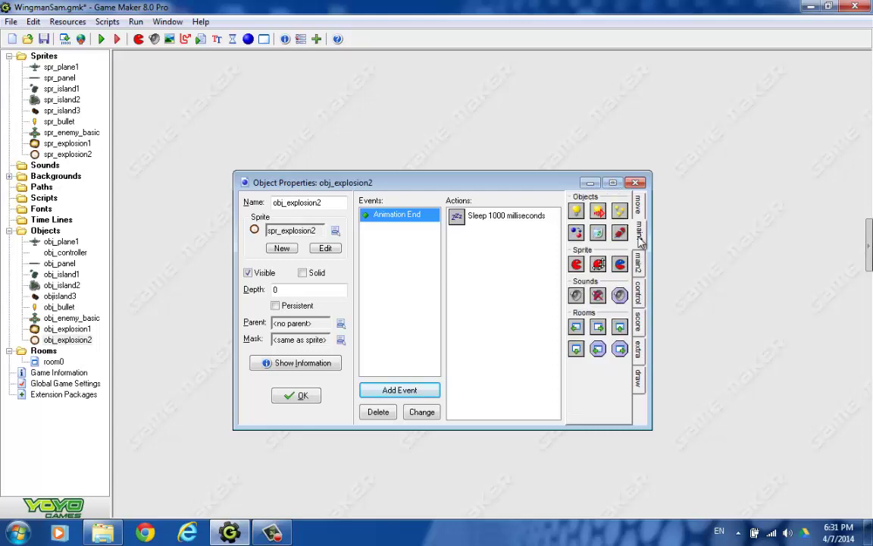
left_click(639, 203)
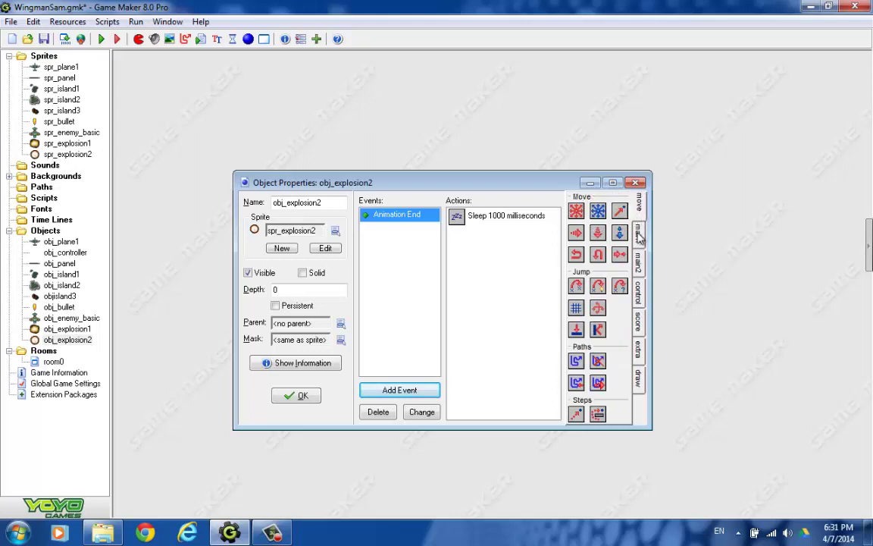
left_click(638, 265)
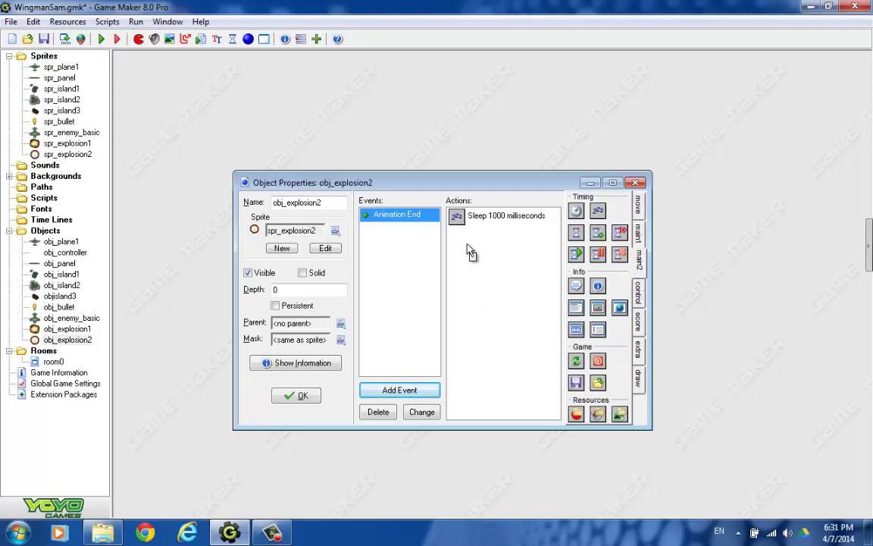
left_click_drag(576, 361, 485, 235)
left_click(303, 395)
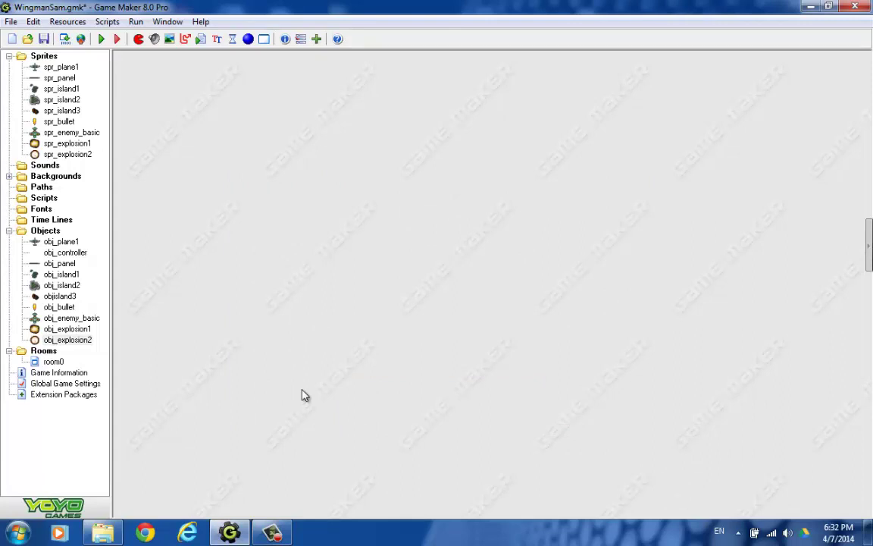
- Add an obj_bullet collision event to obj_enemy_basic that destroys the bullet (applies to Other)
double_click(68, 318)
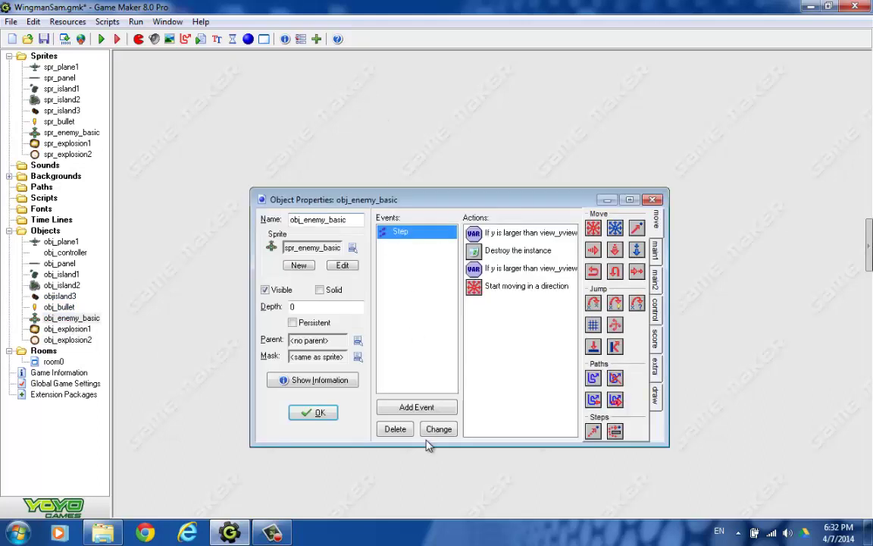
left_click(402, 405)
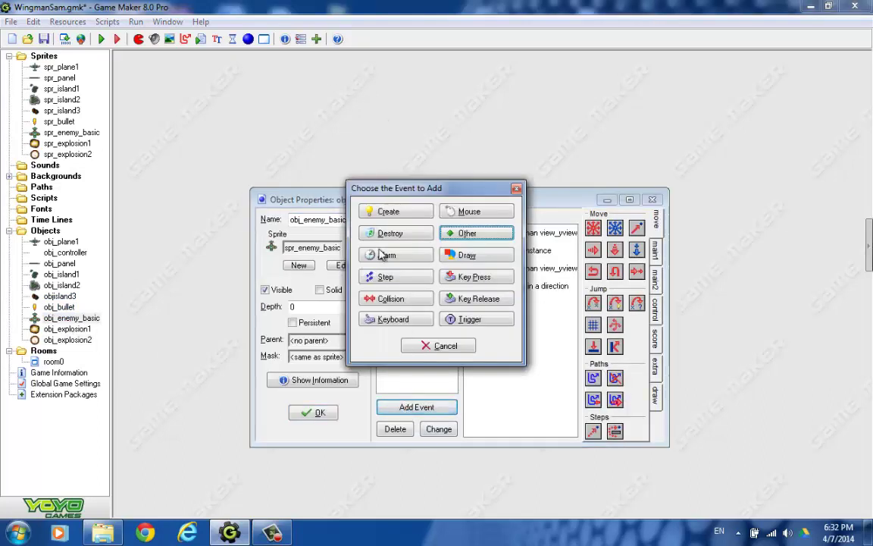
left_click(392, 300)
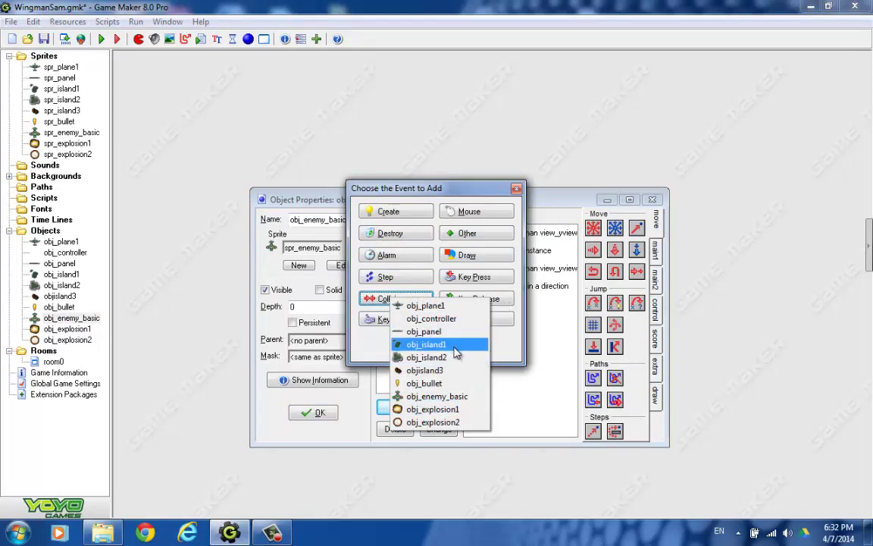
left_click(453, 382)
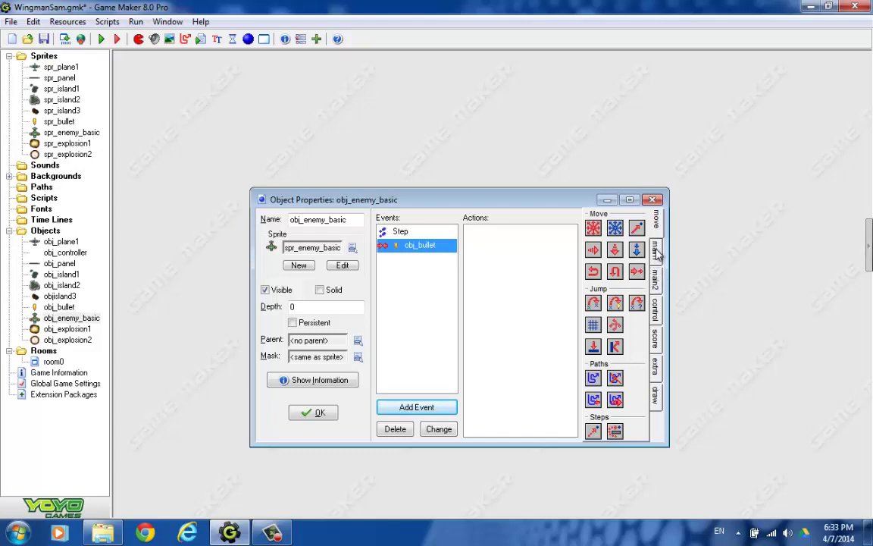
left_click(655, 250)
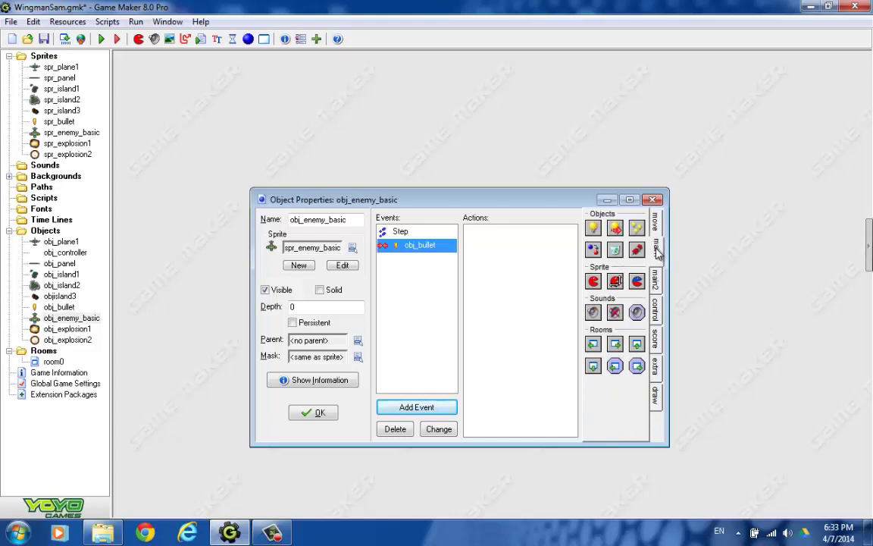
left_click_drag(615, 249, 489, 250)
left_click(375, 205)
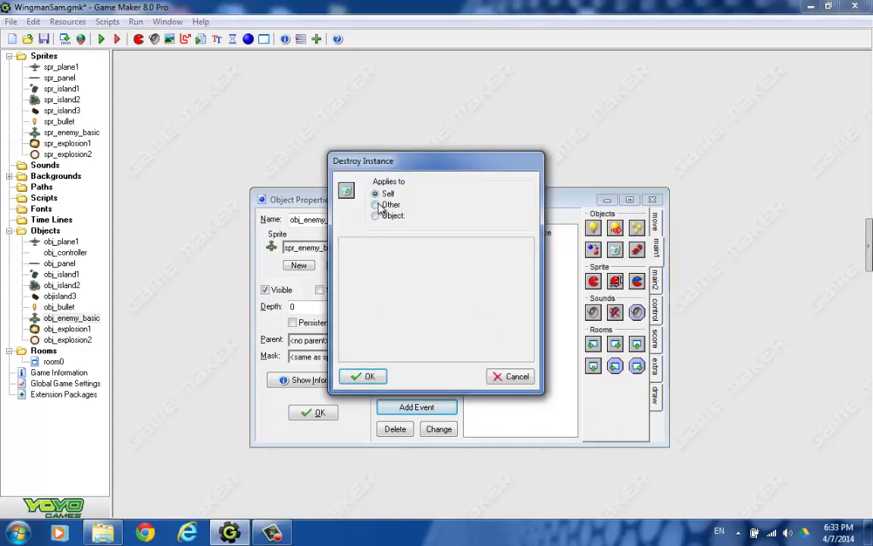
left_click(367, 377)
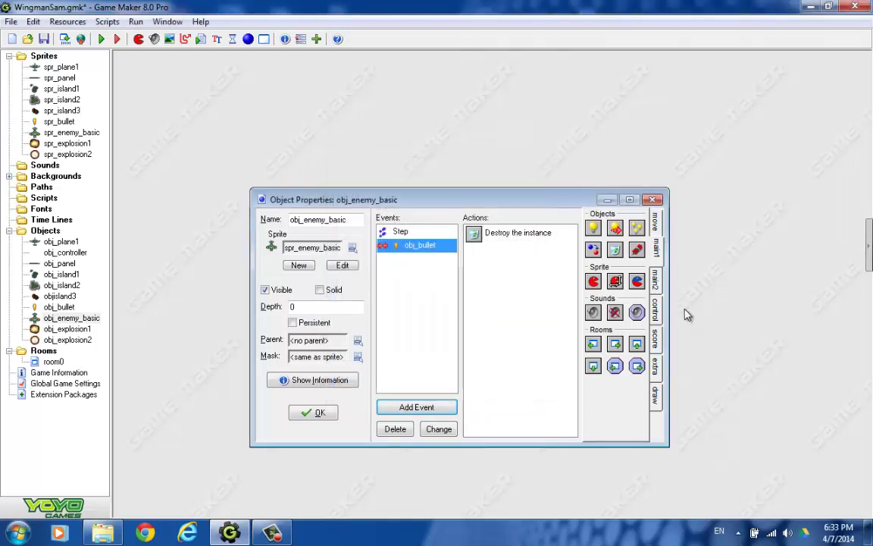
- Add a Set Score action of 10 with Relative checked to the bullet collision
left_click_drag(637, 227, 485, 254)
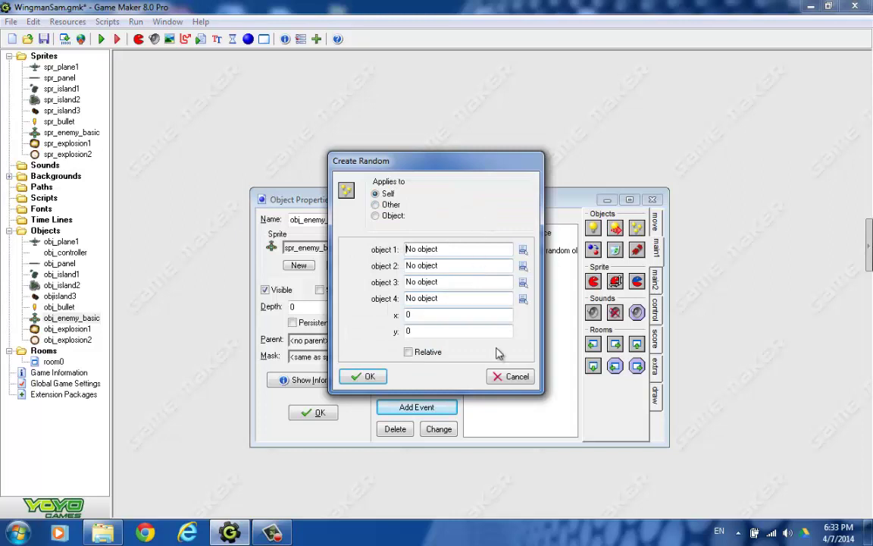
left_click(506, 383)
left_click(655, 333)
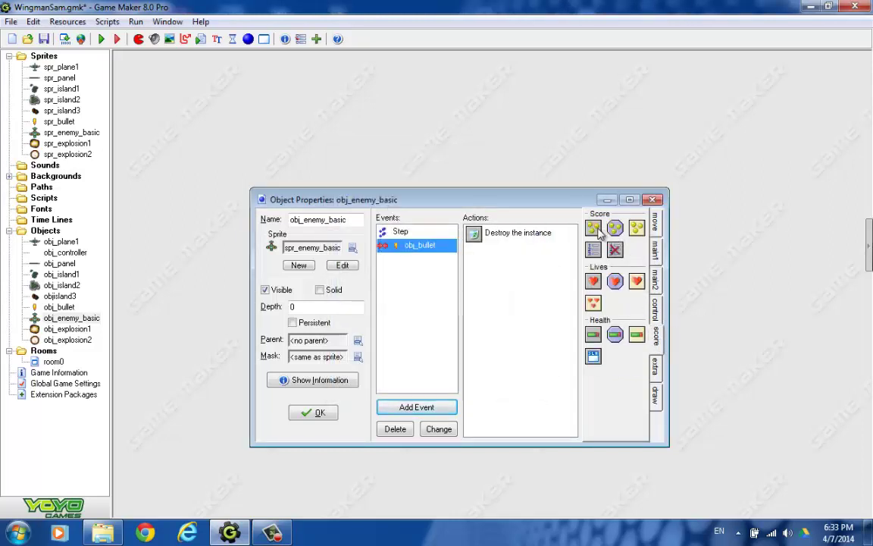
left_click_drag(594, 228, 513, 259)
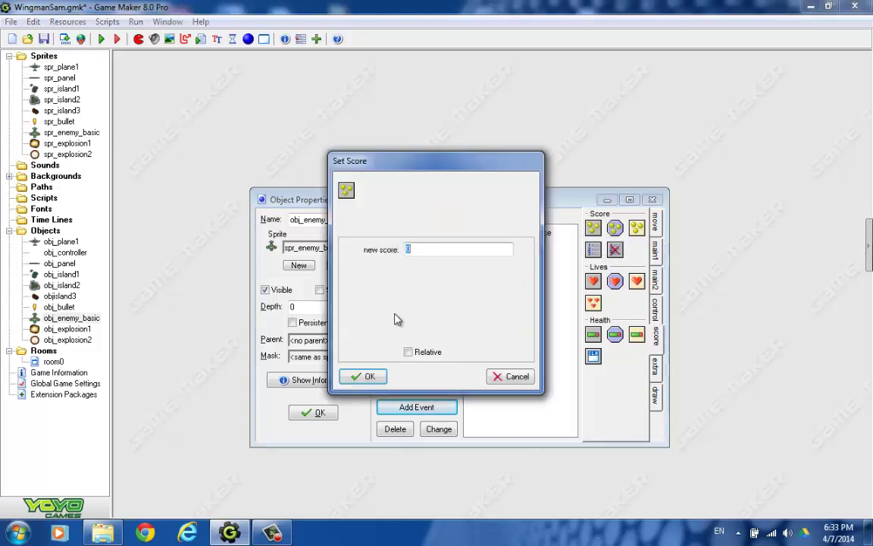
type("10")
left_click(408, 353)
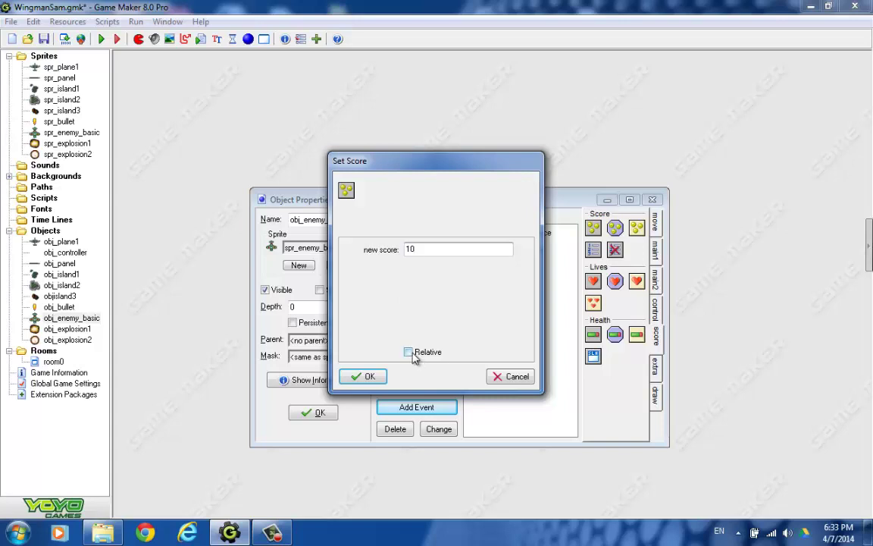
left_click(364, 377)
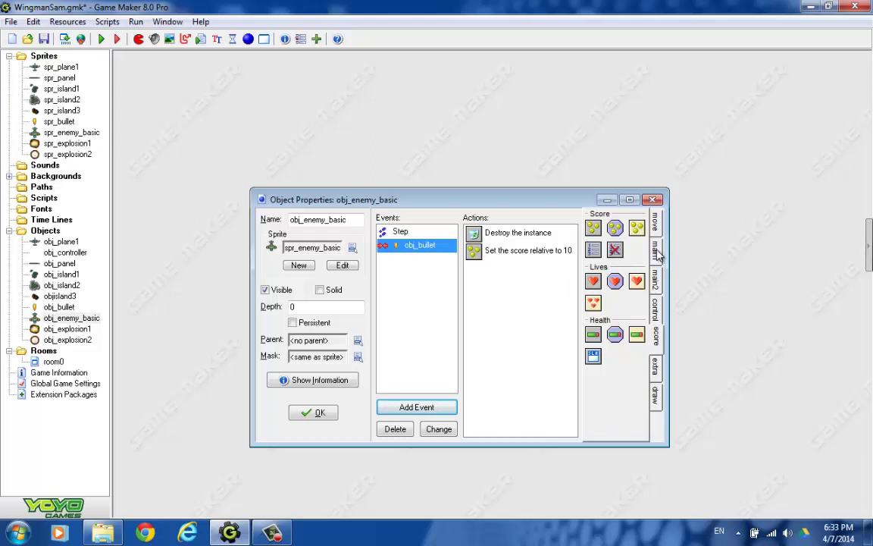
- Add a Change Instance action turning the enemy into obj_explosion1, then close its properties
left_click(657, 252)
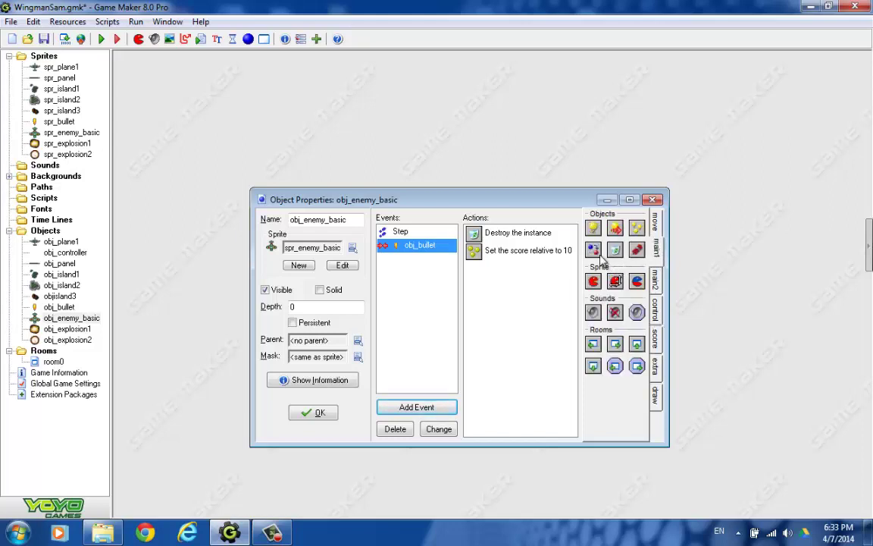
left_click_drag(598, 253, 497, 280)
left_click(522, 249)
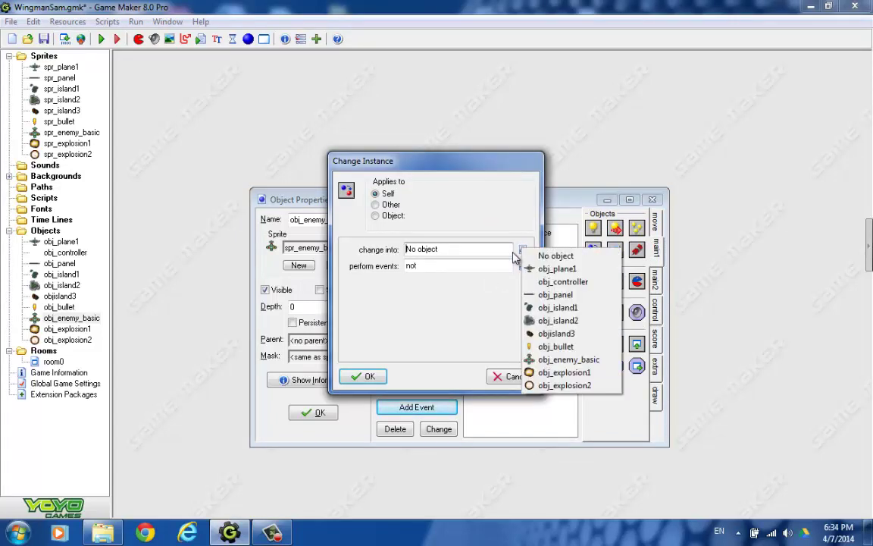
left_click(557, 372)
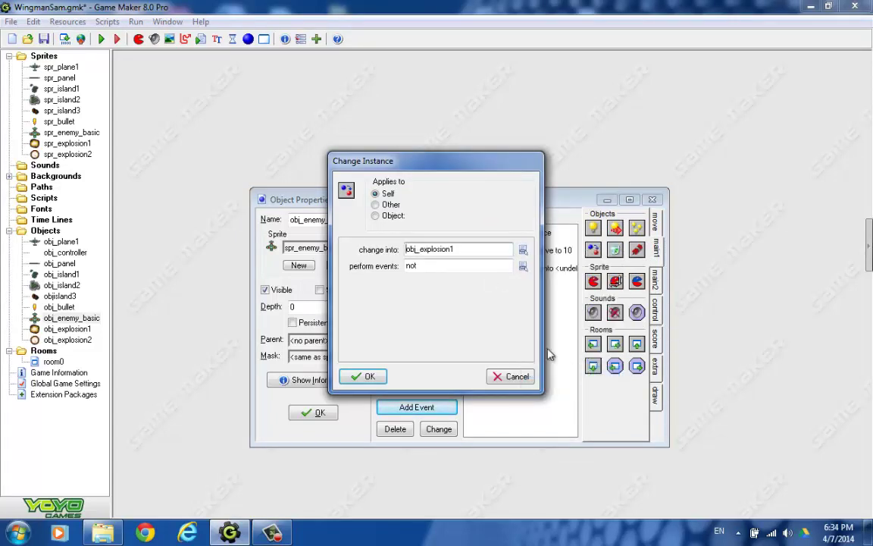
left_click(382, 377)
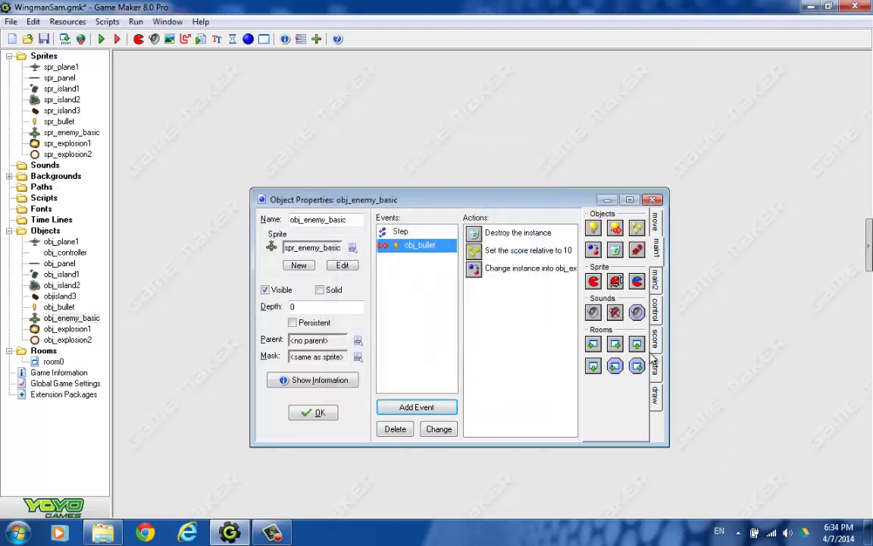
left_click(319, 413)
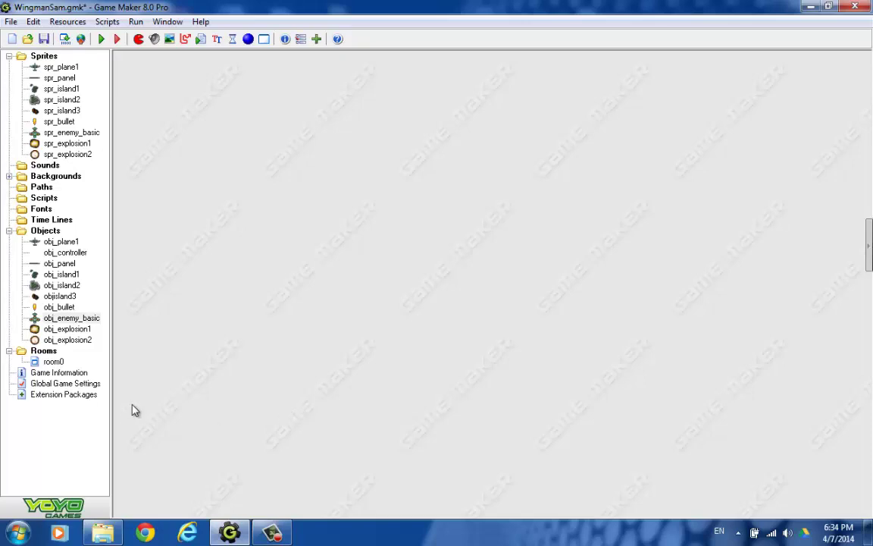
- Open obj_enemy_basic and add an empty collision event with obj_plane1
double_click(72, 318)
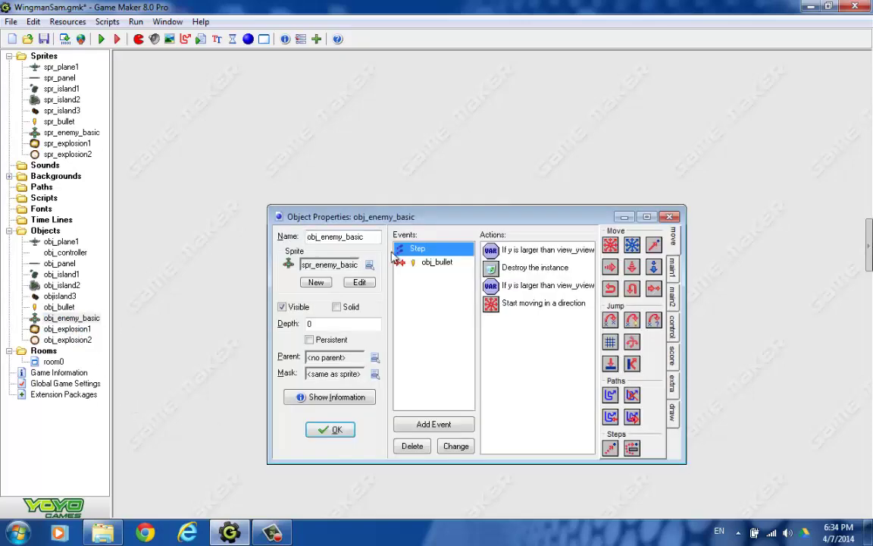
left_click_drag(444, 220, 325, 116)
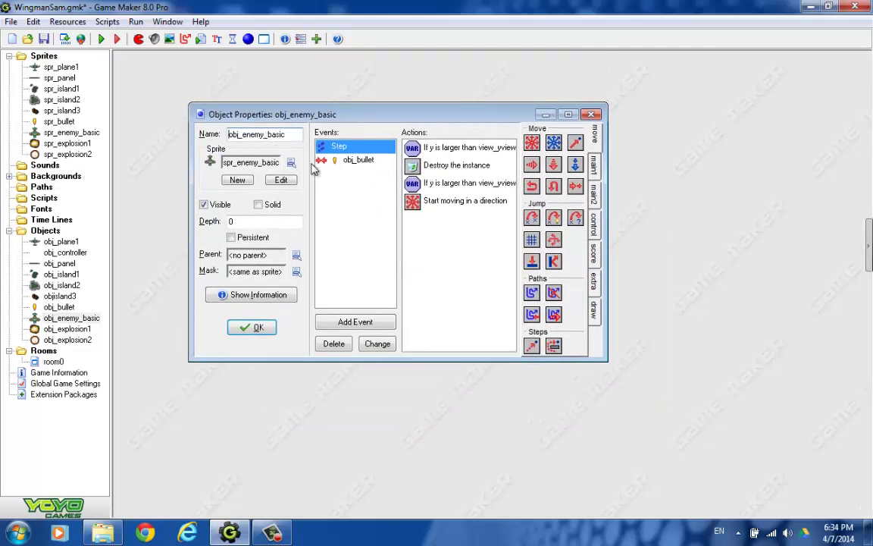
left_click(361, 322)
left_click(372, 299)
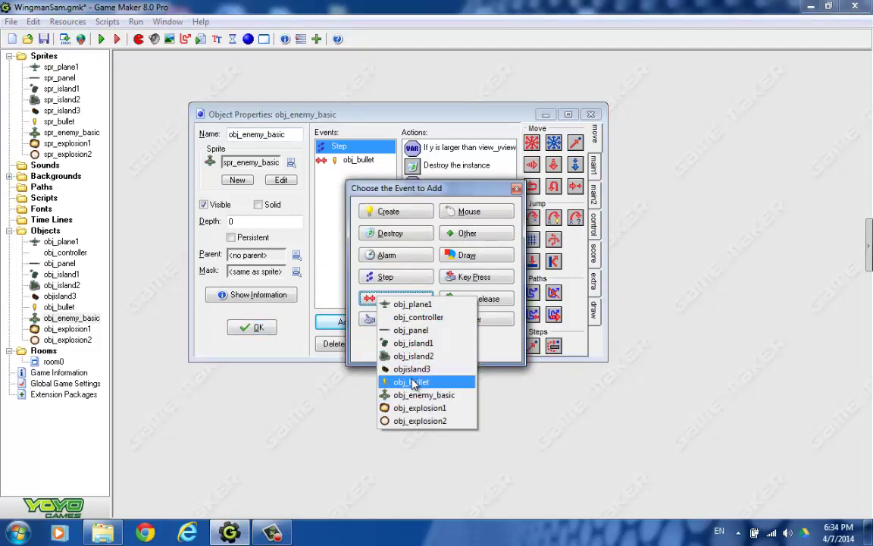
left_click(401, 304)
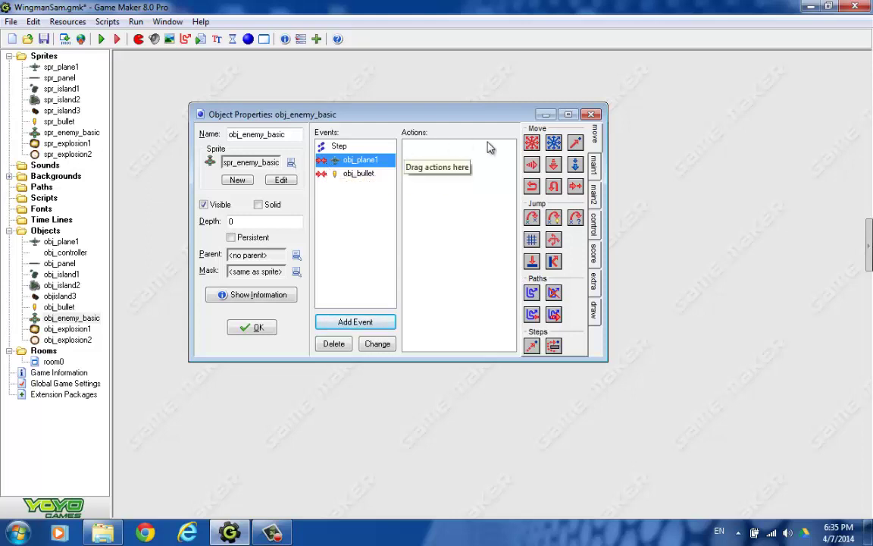
- Change the colliding plane (Other) into obj_explosion2, then destroy the enemy instance
left_click(598, 166)
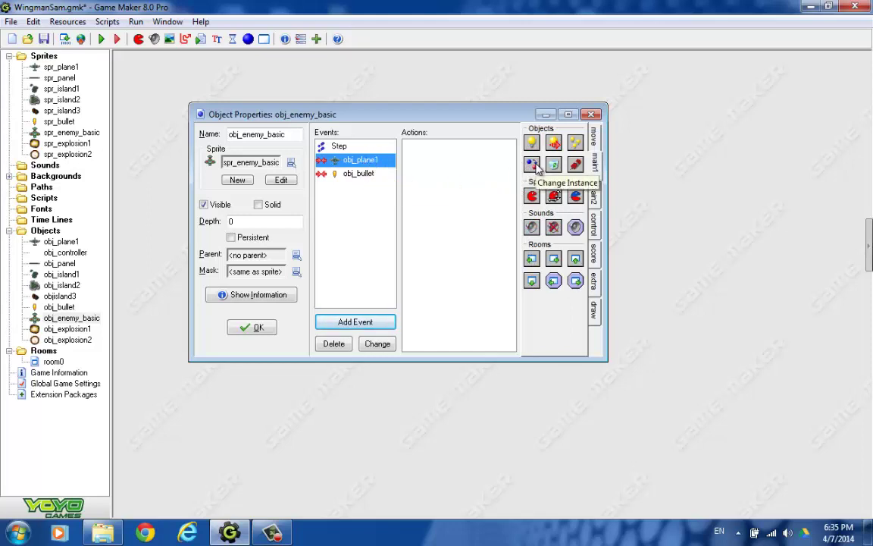
left_click_drag(535, 168, 453, 185)
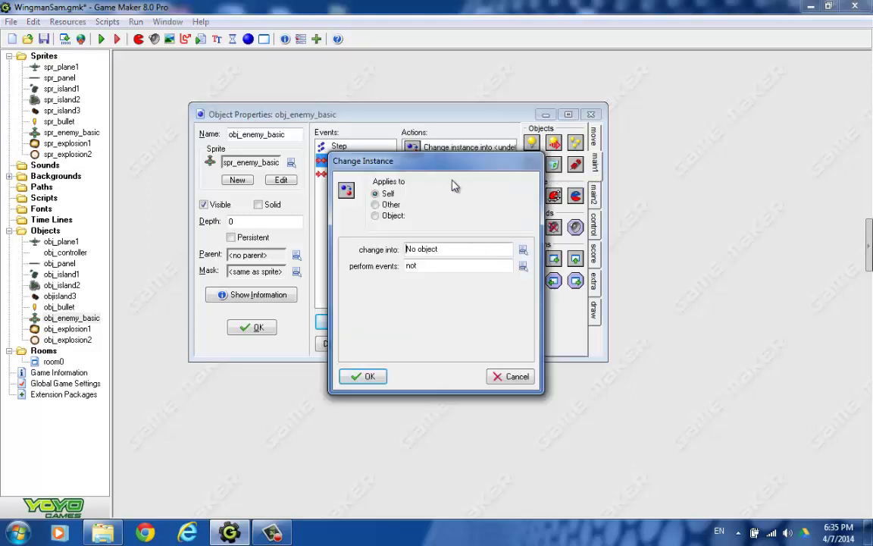
left_click(375, 205)
left_click_drag(406, 168, 473, 150)
left_click(592, 232)
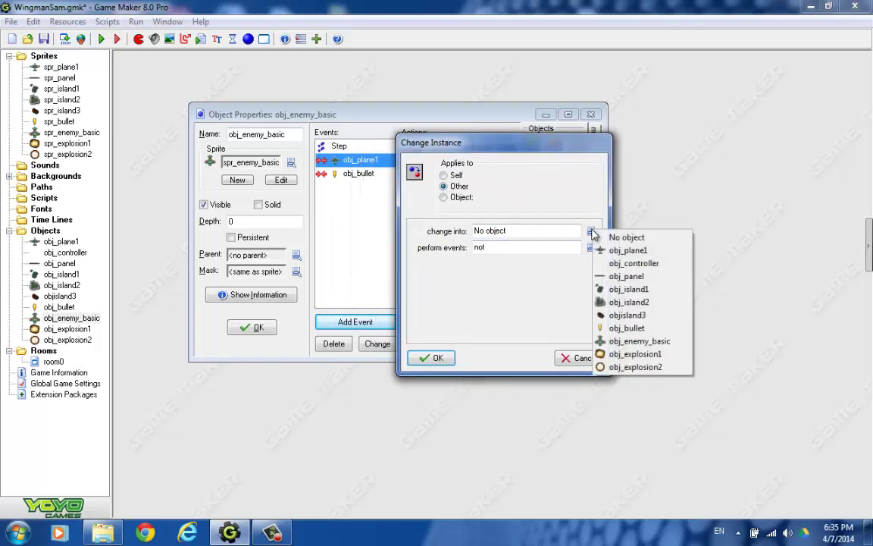
left_click(629, 367)
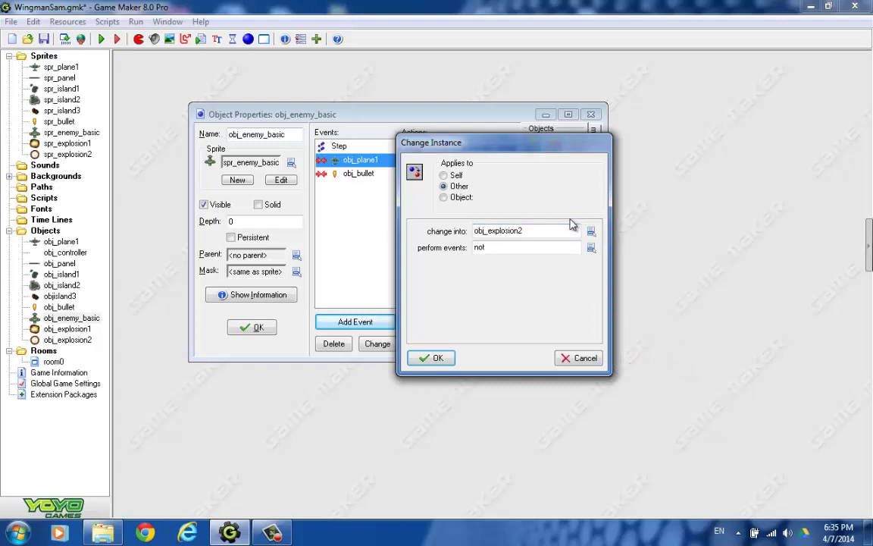
left_click(441, 359)
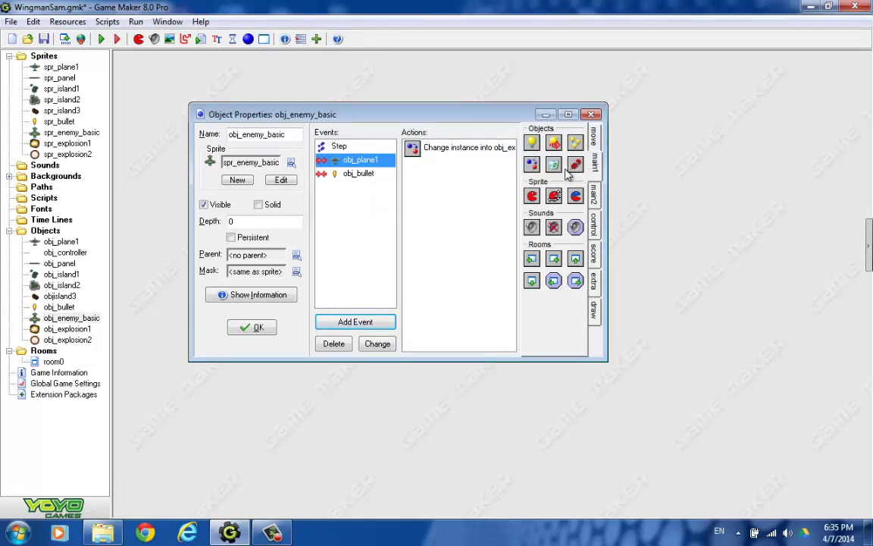
left_click_drag(568, 172, 424, 180)
left_click(431, 358)
- Close the enemy object's properties and open room0 maximized in the room editor
left_click(255, 327)
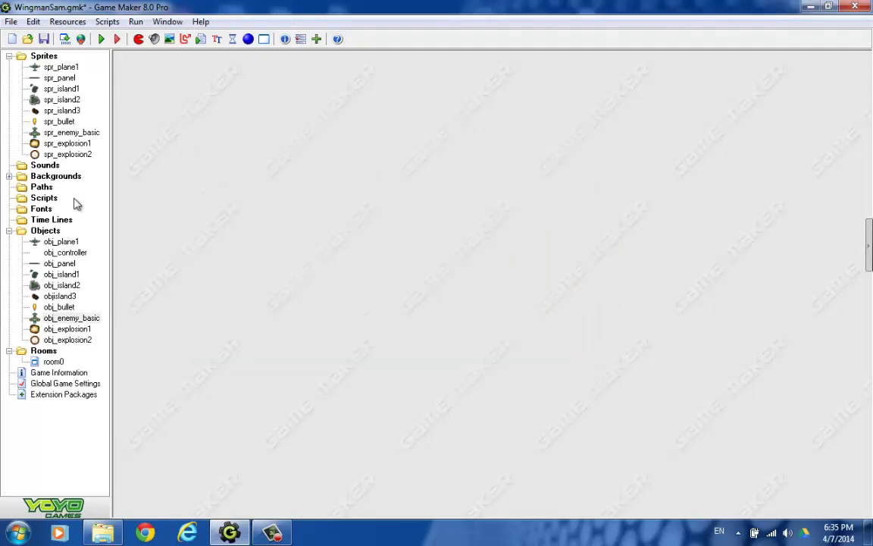
double_click(49, 365)
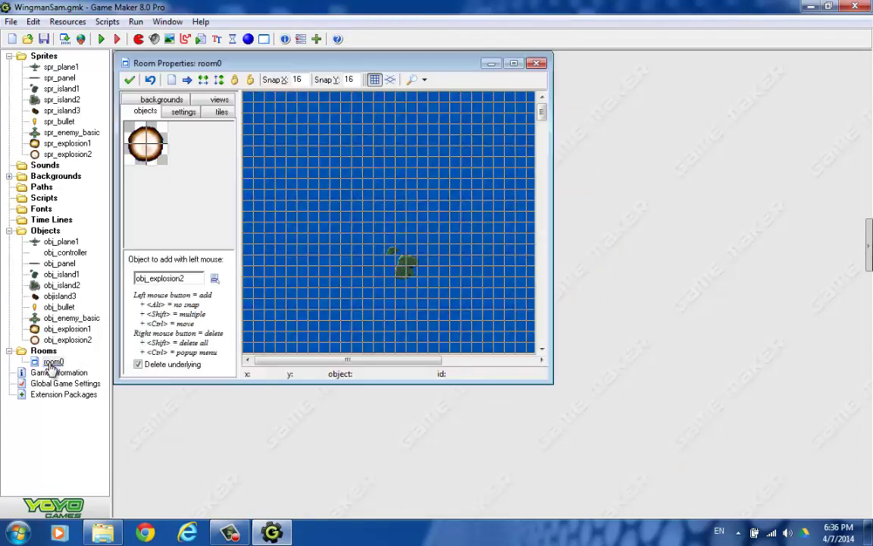
left_click(511, 65)
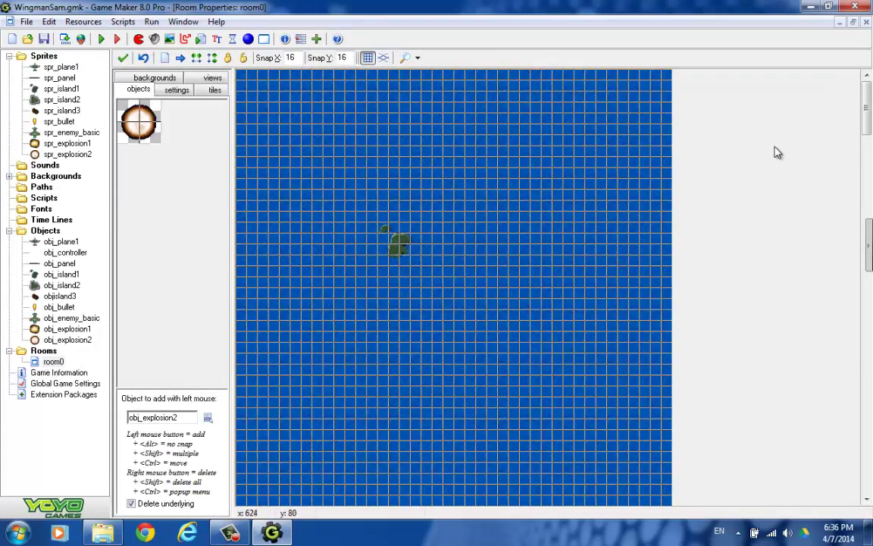
scroll(775, 151, "up", 3)
left_click_drag(866, 384, 867, 478)
scroll(780, 413, "up", 2)
scroll(780, 413, "down", 1)
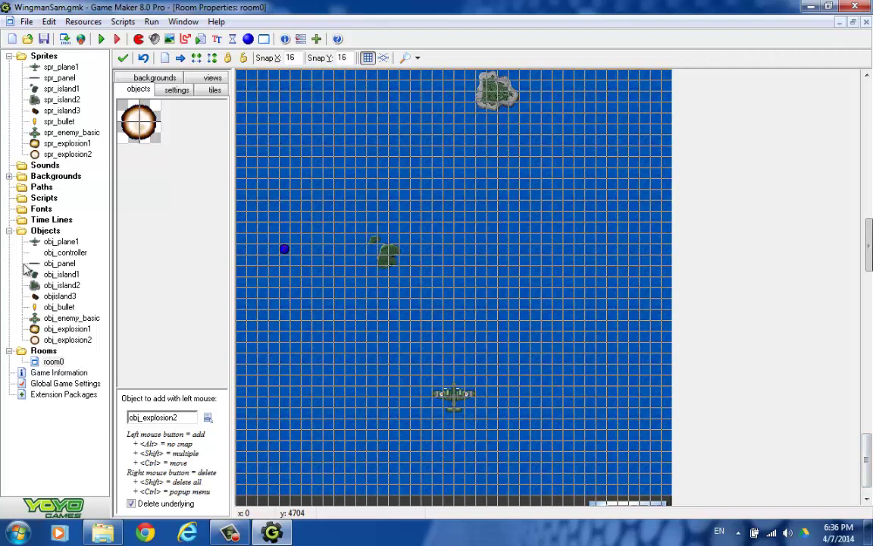
- Select obj_enemy_basic and place enemy planes along the top of room0
left_click(208, 417)
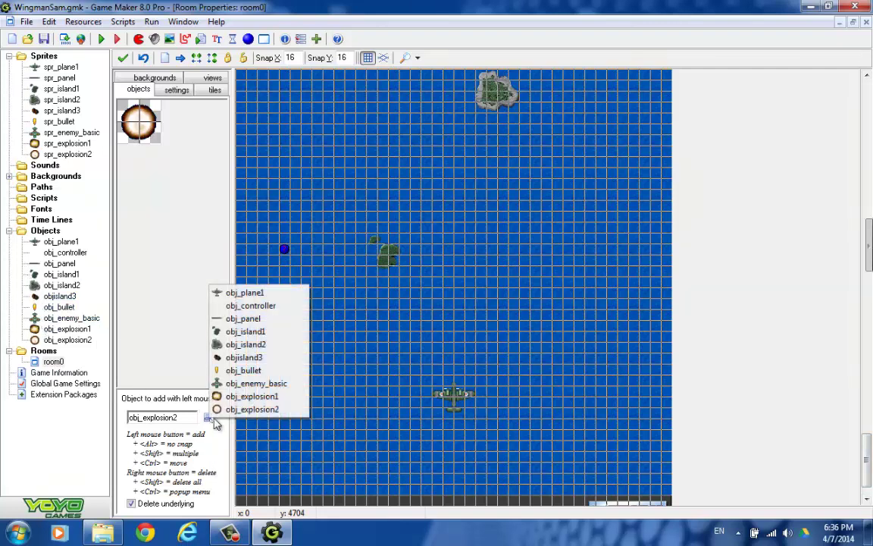
left_click(258, 383)
left_click(323, 136)
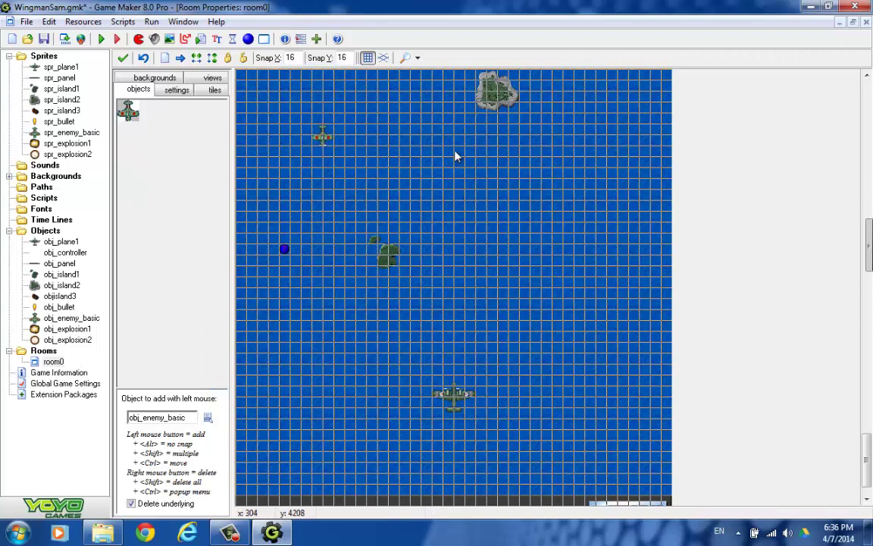
left_click(581, 142)
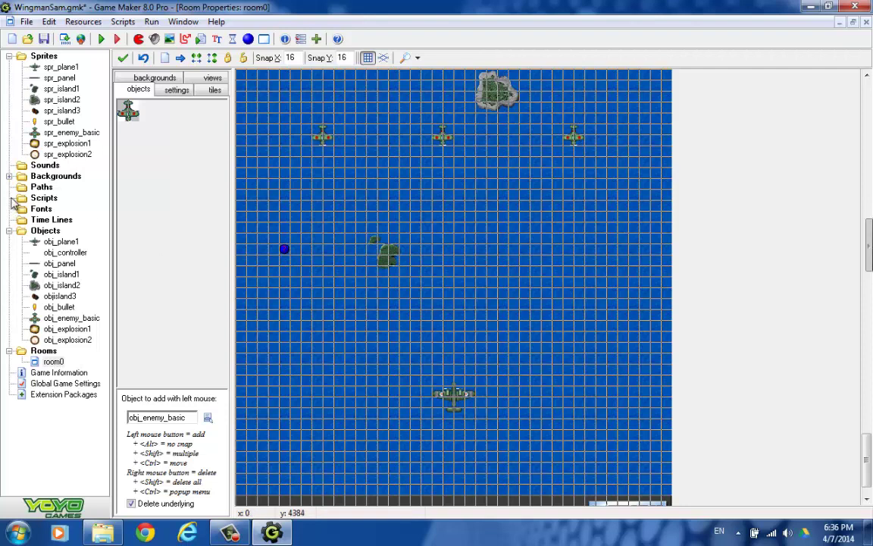
- Run the game, fly toward the enemies and shoot one down, then close it
left_click(102, 40)
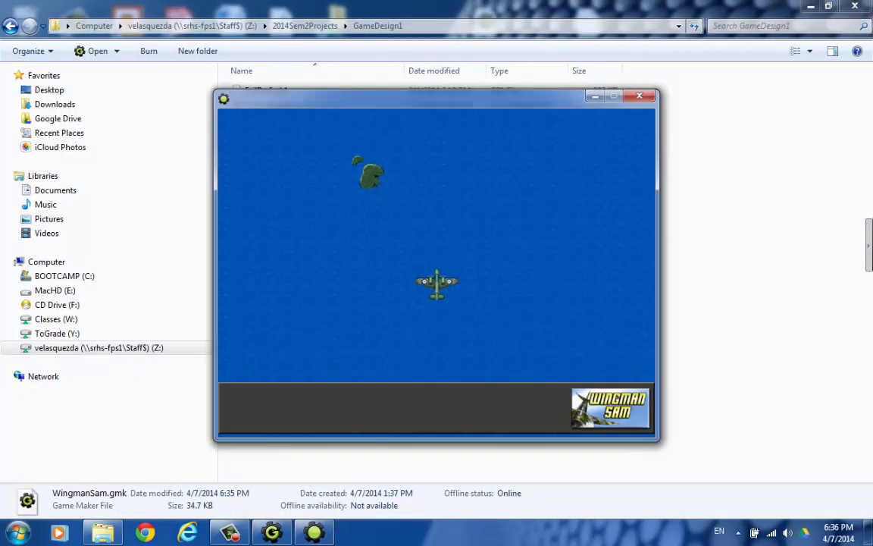
key("Down")
key("space")
key("Right")
key("Right")
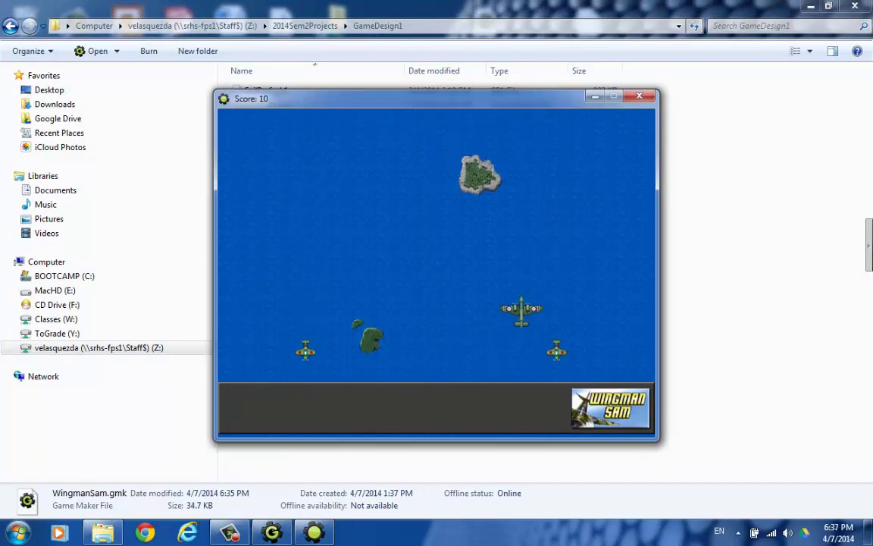
key("Left")
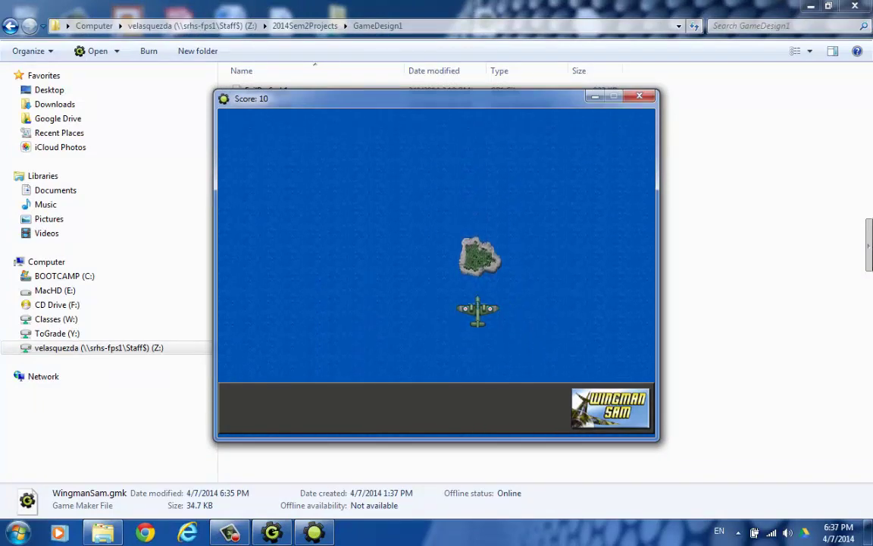
left_click(639, 95)
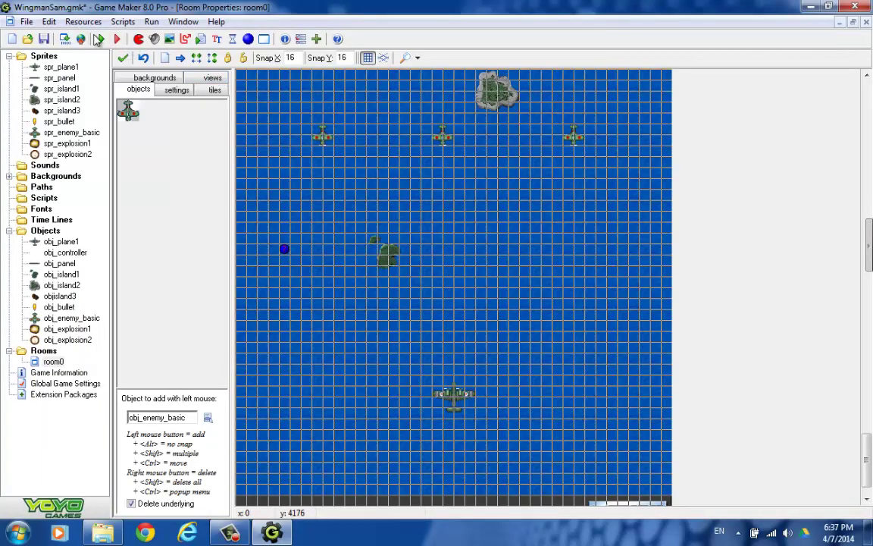
- Run the game again and maneuver the plane to shoot down an enemy for 10 points
left_click(101, 39)
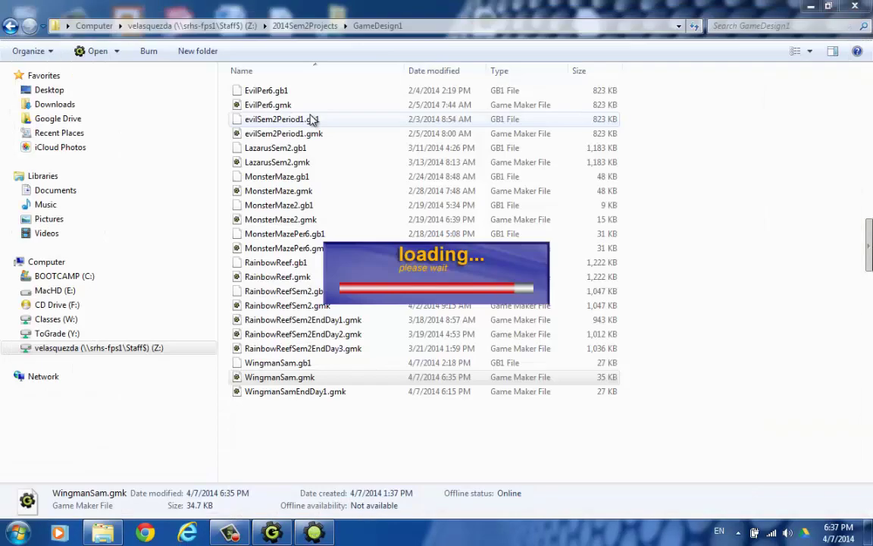
key("Left")
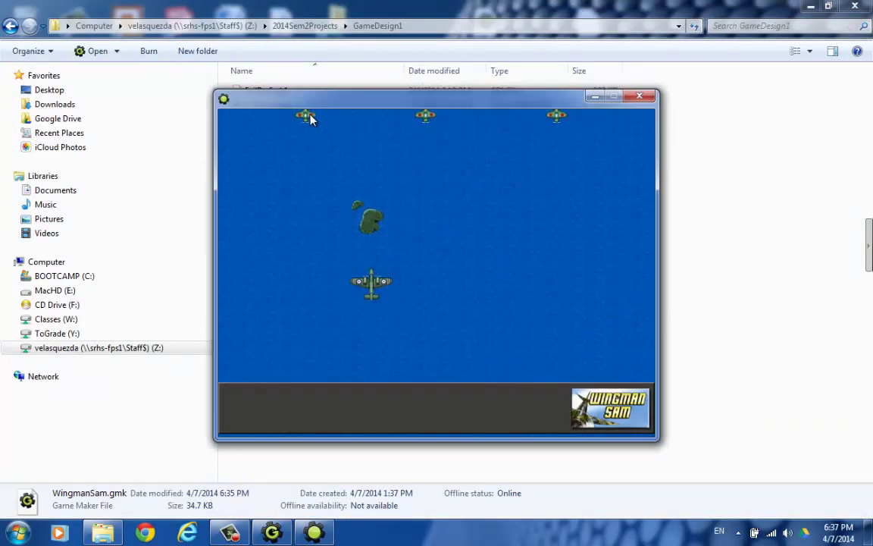
key("Left")
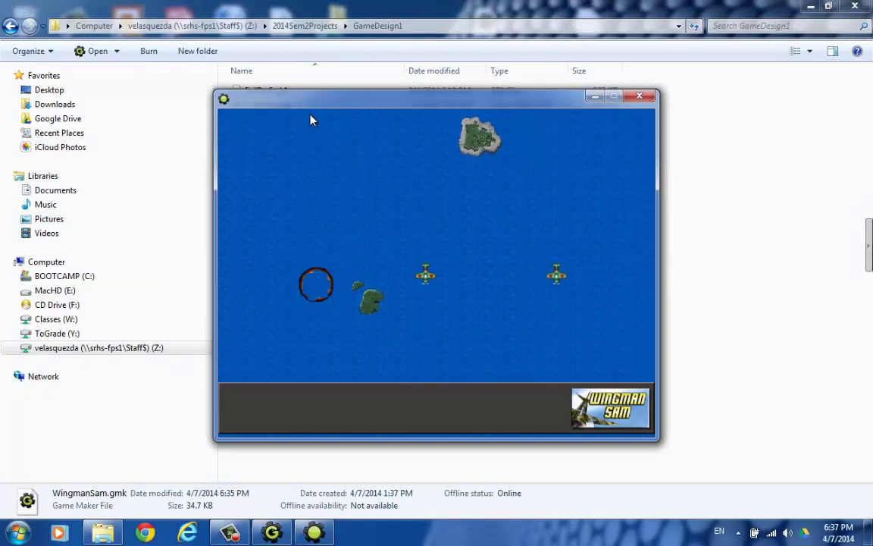
key("Left")
key("Down")
key("Right")
key("Left")
key("space")
key("Right")
key("Up")
key("Right")
key("Down")
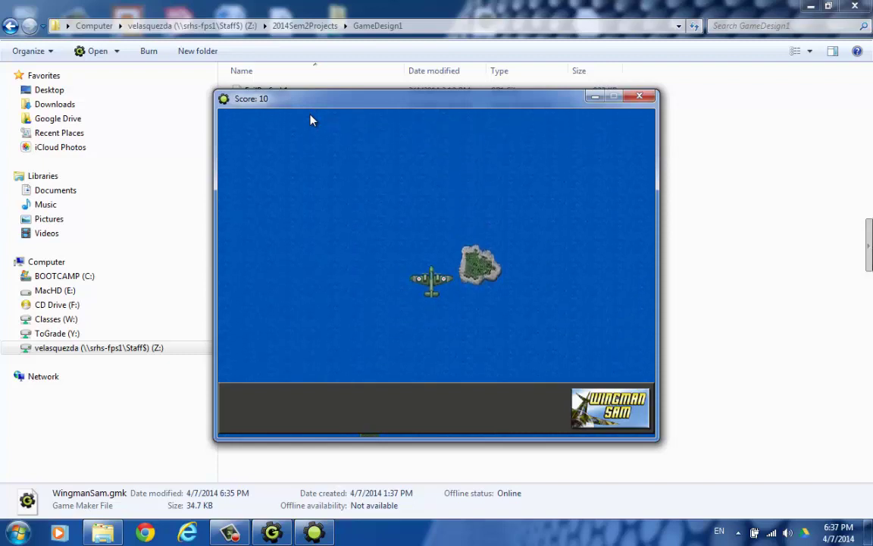